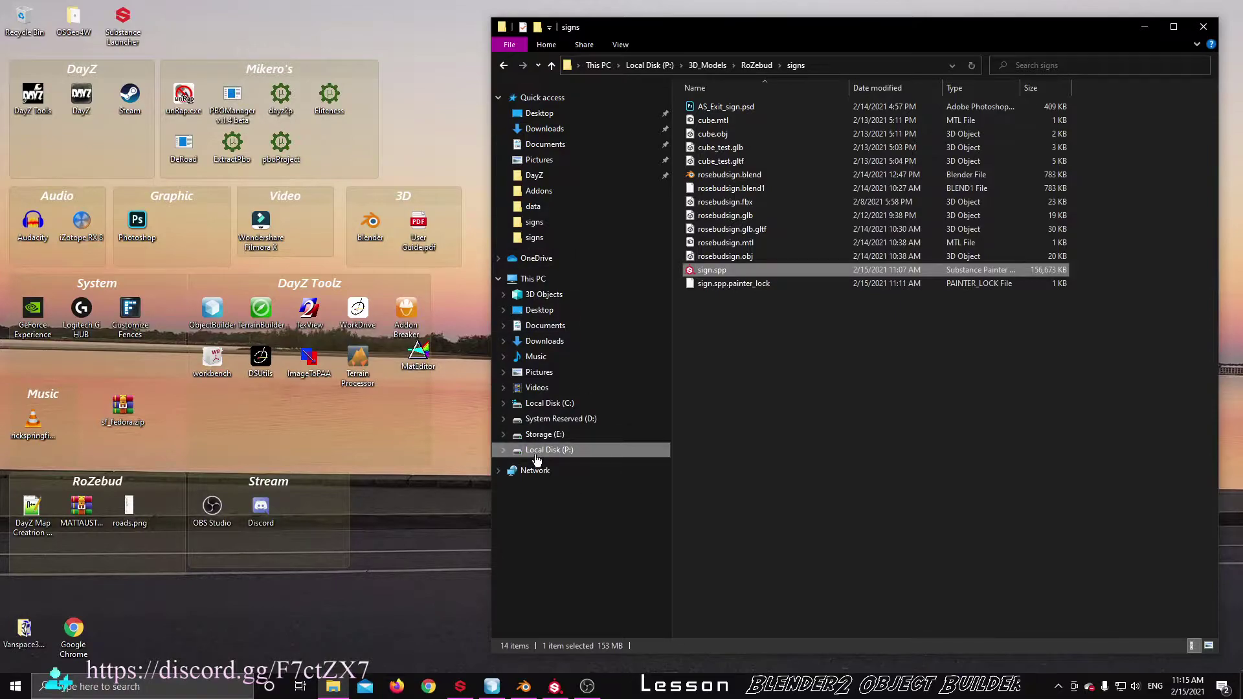
Open P:\DZ to list its 27 game data folders
{"action": "double_click", "coordinate": [726, 324]}
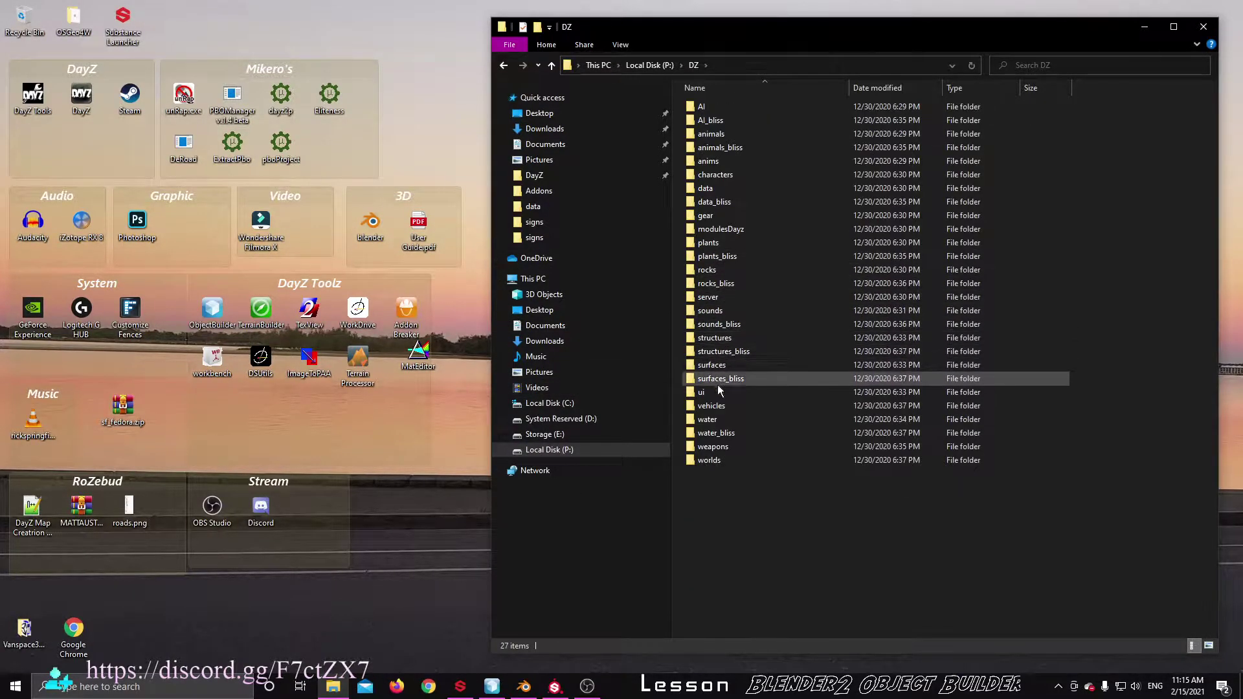
Browse structures > signs > Settlements > data and open basestart_co.paa in Texture Viewer
{"action": "double_click", "coordinate": [714, 339]}
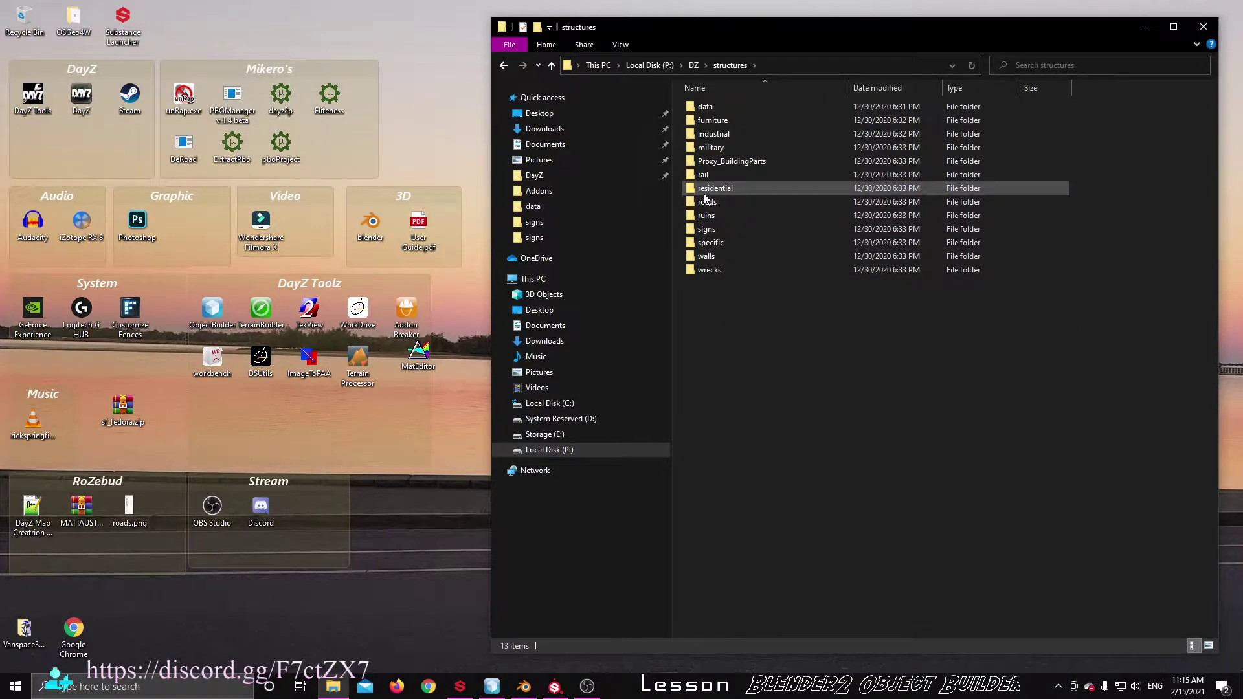
{"action": "double_click", "coordinate": [706, 229]}
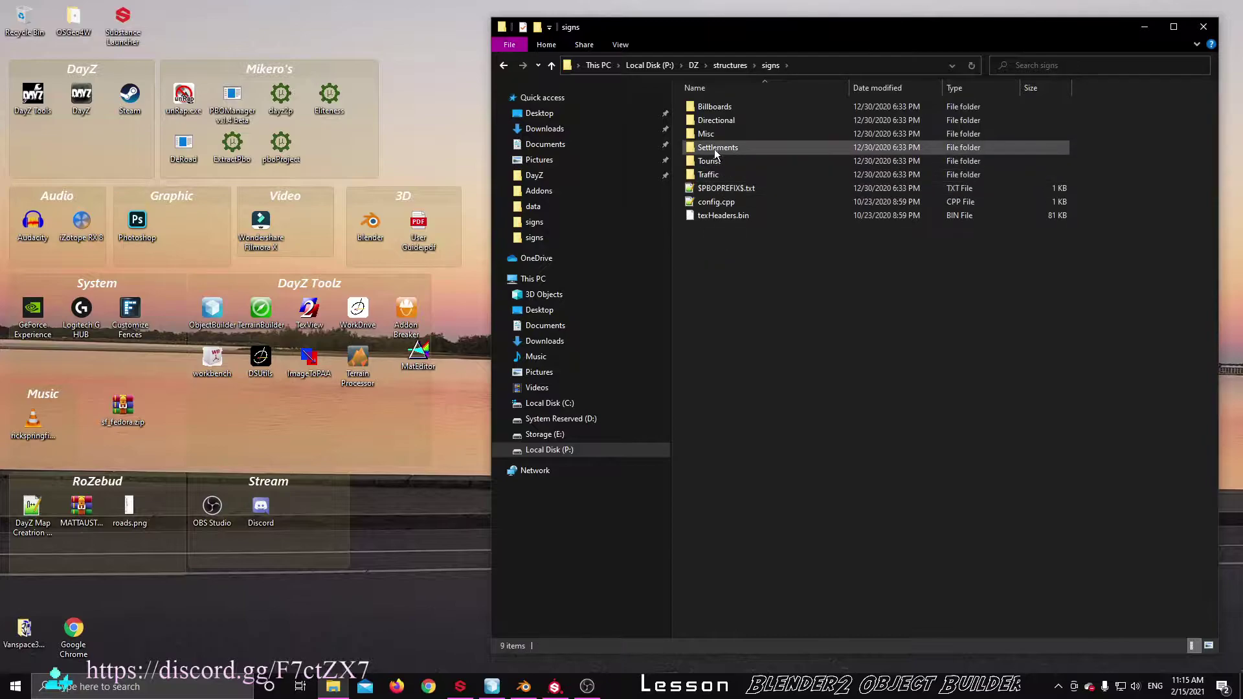
{"action": "double_click", "coordinate": [716, 150]}
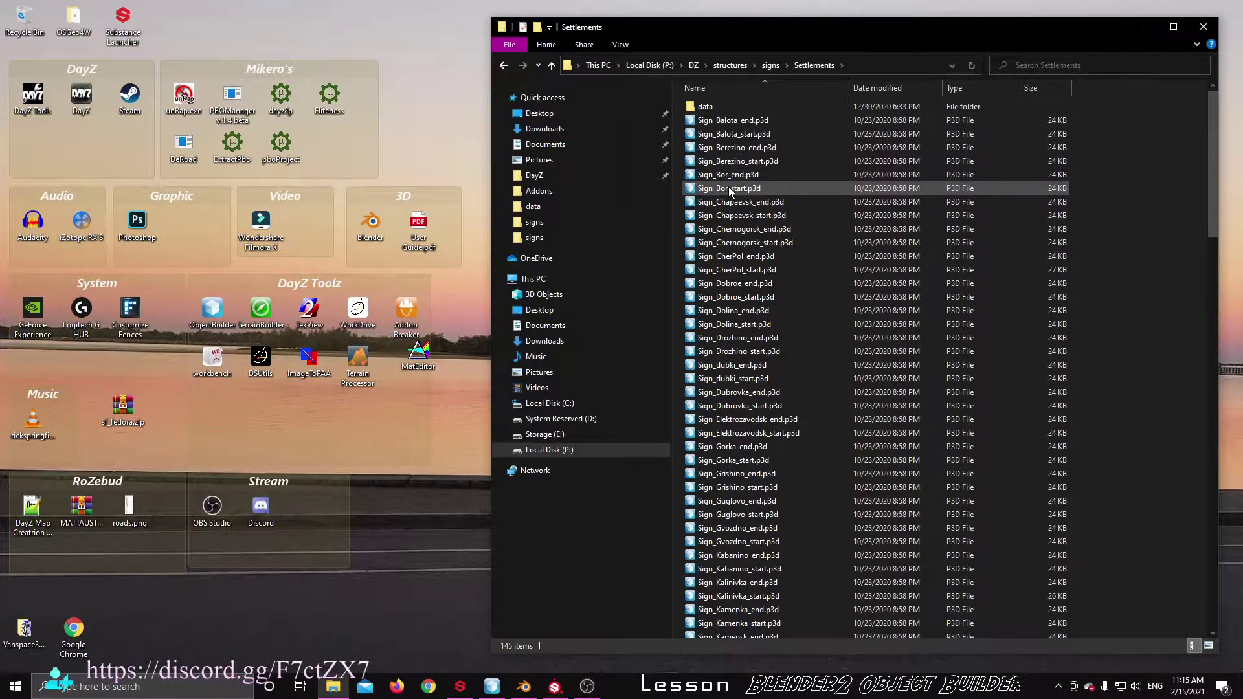
{"action": "scroll", "coordinate": [735, 486], "scroll_direction": "down", "scroll_amount": 11}
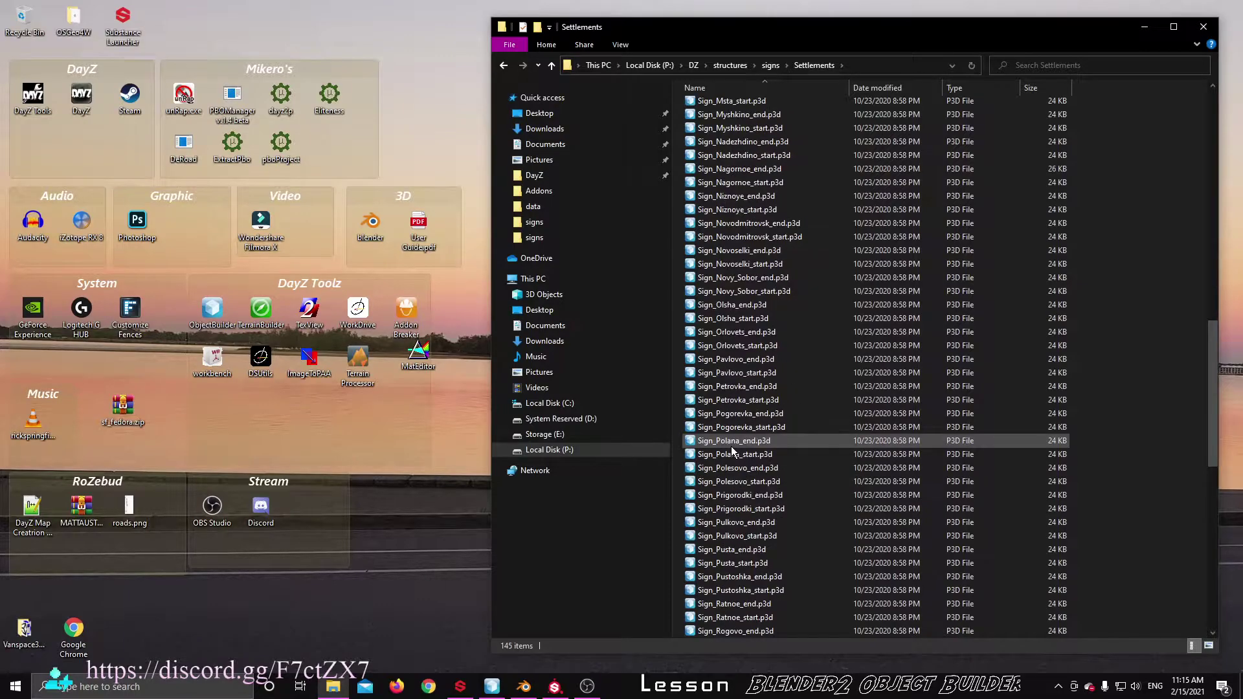
{"action": "scroll", "coordinate": [735, 446], "scroll_direction": "down", "scroll_amount": 15}
{"action": "scroll", "coordinate": [743, 443], "scroll_direction": "up", "scroll_amount": 20}
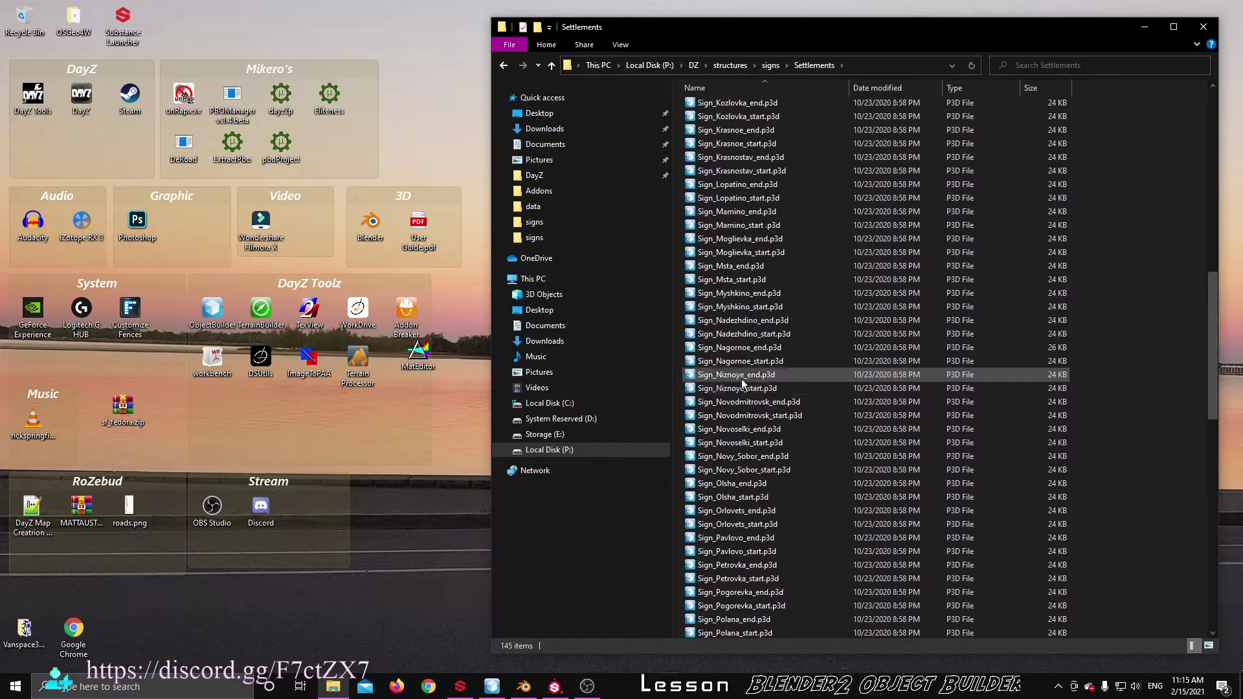
{"action": "double_click", "coordinate": [701, 107]}
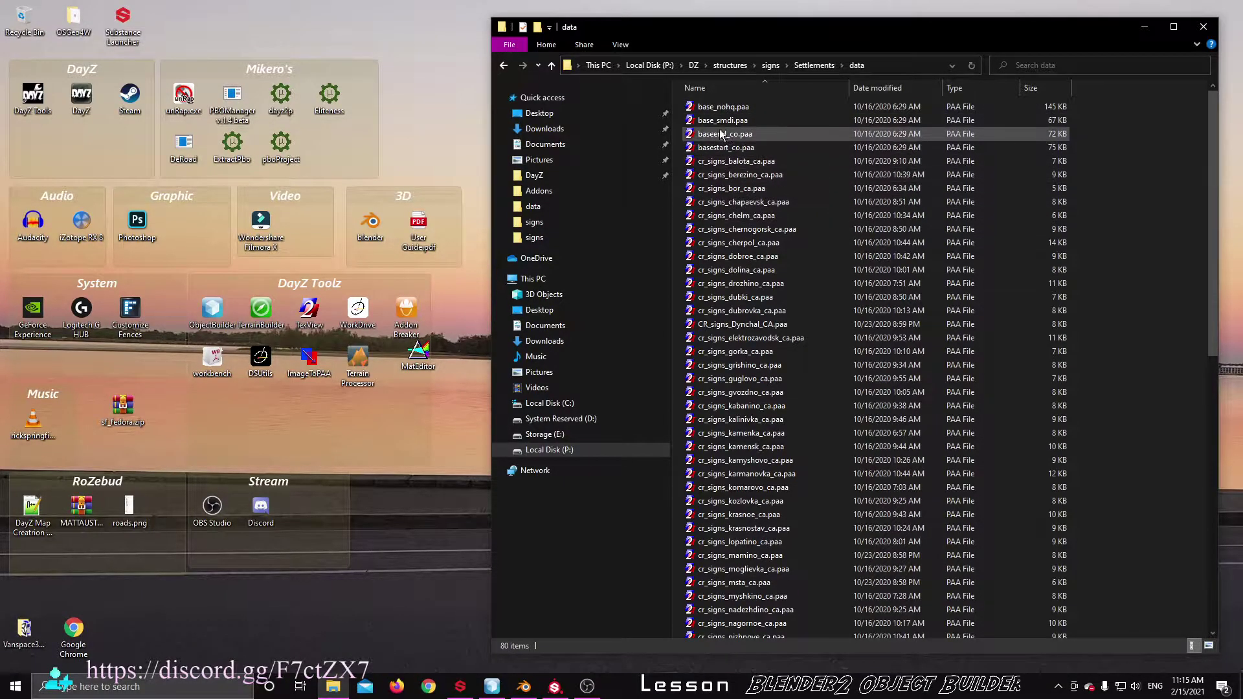
{"action": "double_click", "coordinate": [717, 148]}
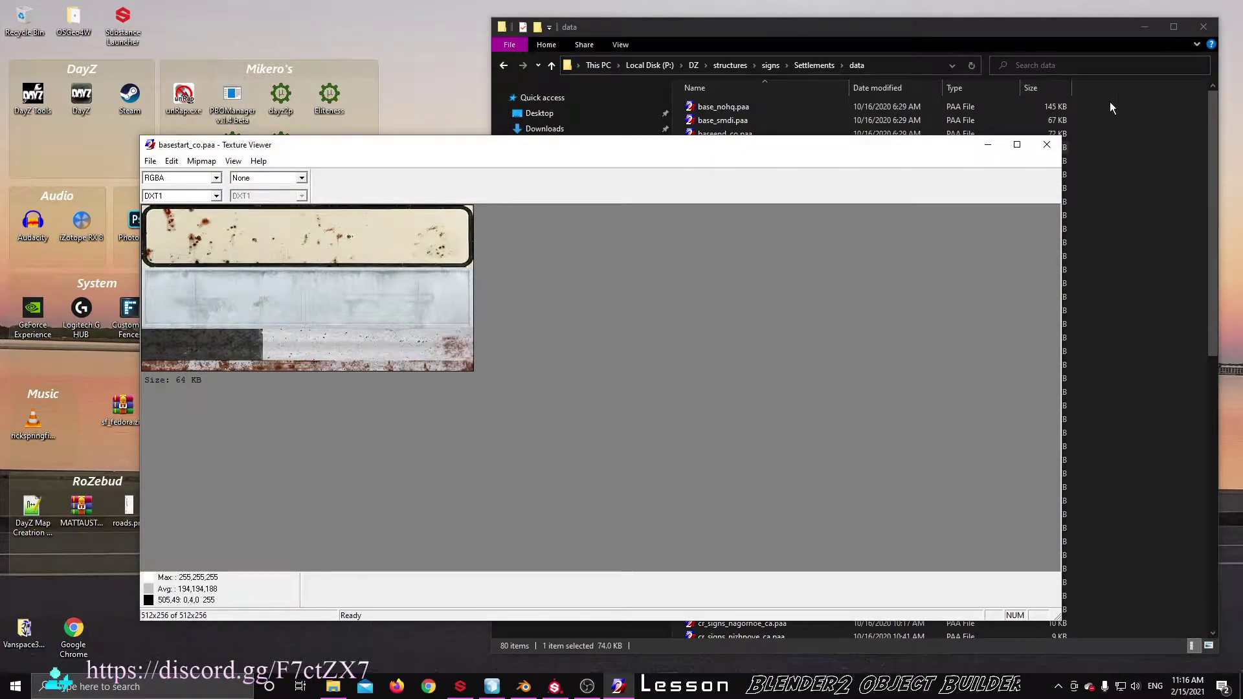
Close basestart_co.paa, then preview and close baseend_co.paa
{"action": "left_click", "coordinate": [1047, 145]}
{"action": "double_click", "coordinate": [718, 134]}
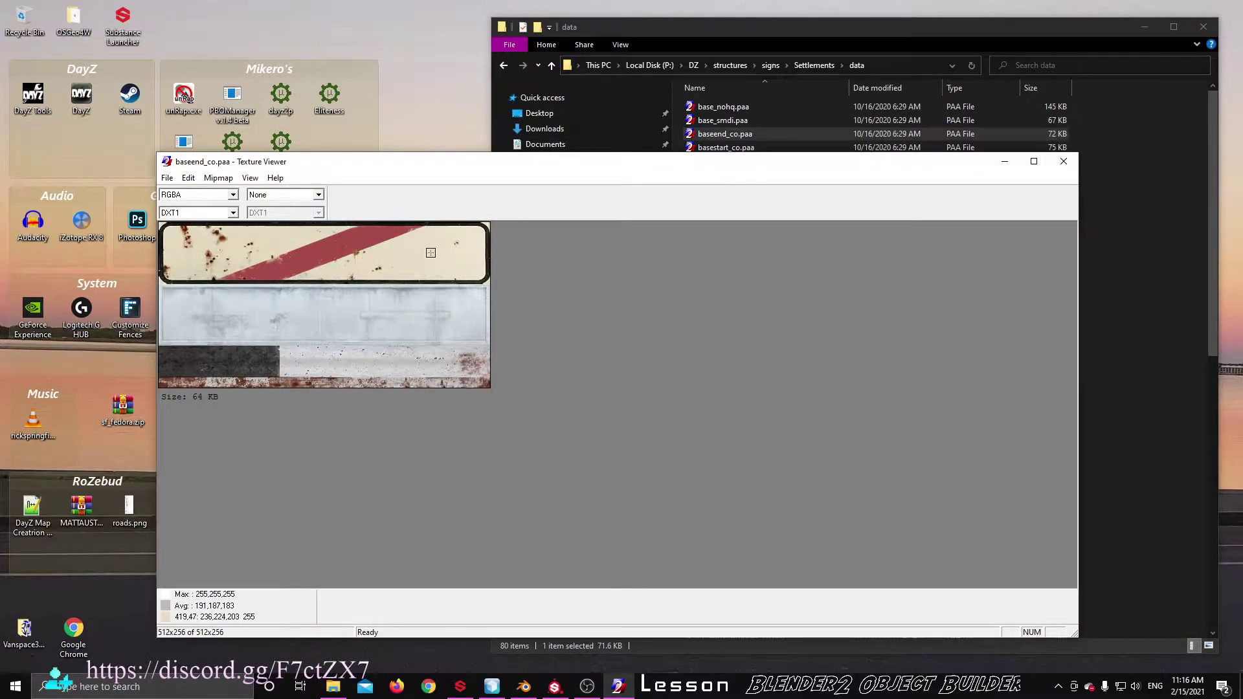
{"action": "left_click", "coordinate": [1063, 161]}
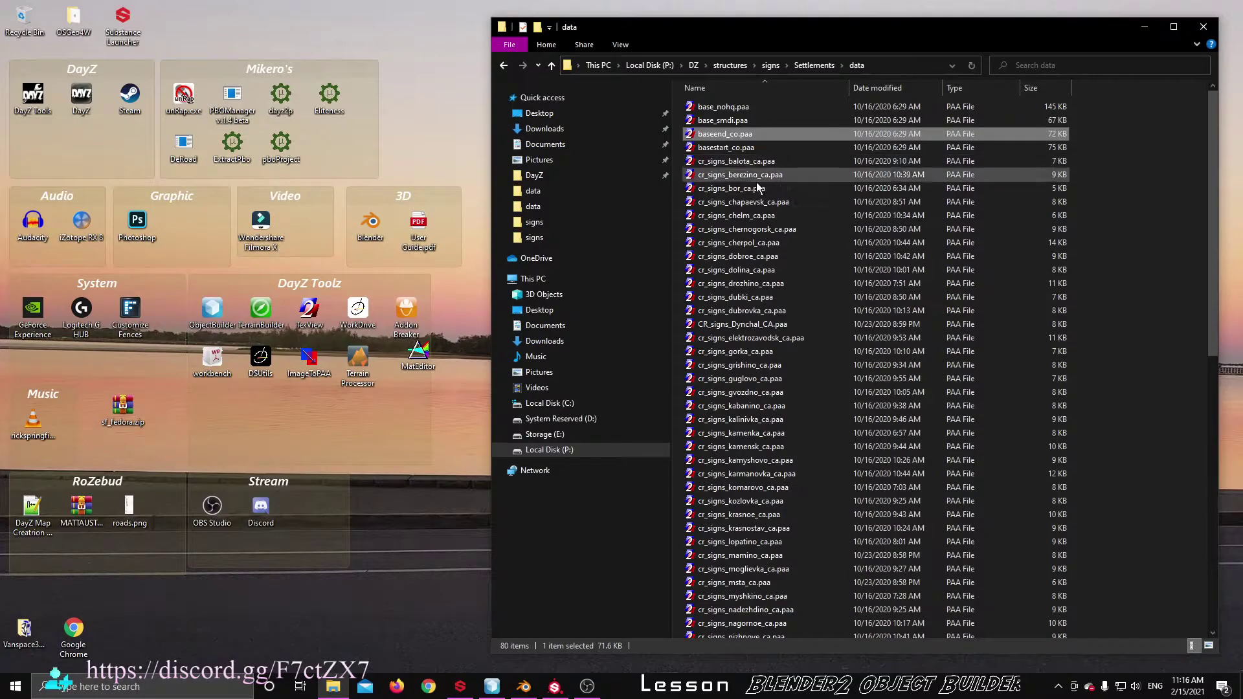
Preview cr_signs_dubki_ca.paa, close it, and minimize Explorer to show the desktop
{"action": "left_click", "coordinate": [751, 269]}
{"action": "left_click", "coordinate": [751, 297]}
{"action": "double_click", "coordinate": [739, 297]}
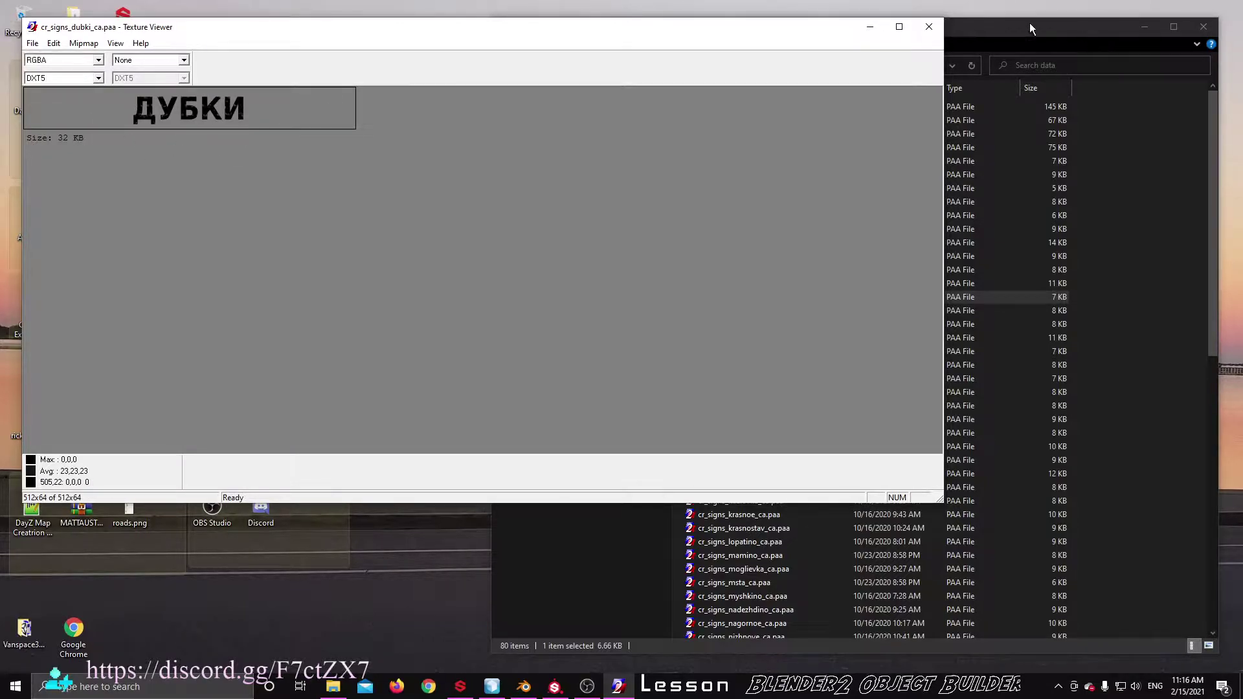
{"action": "left_click", "coordinate": [930, 27]}
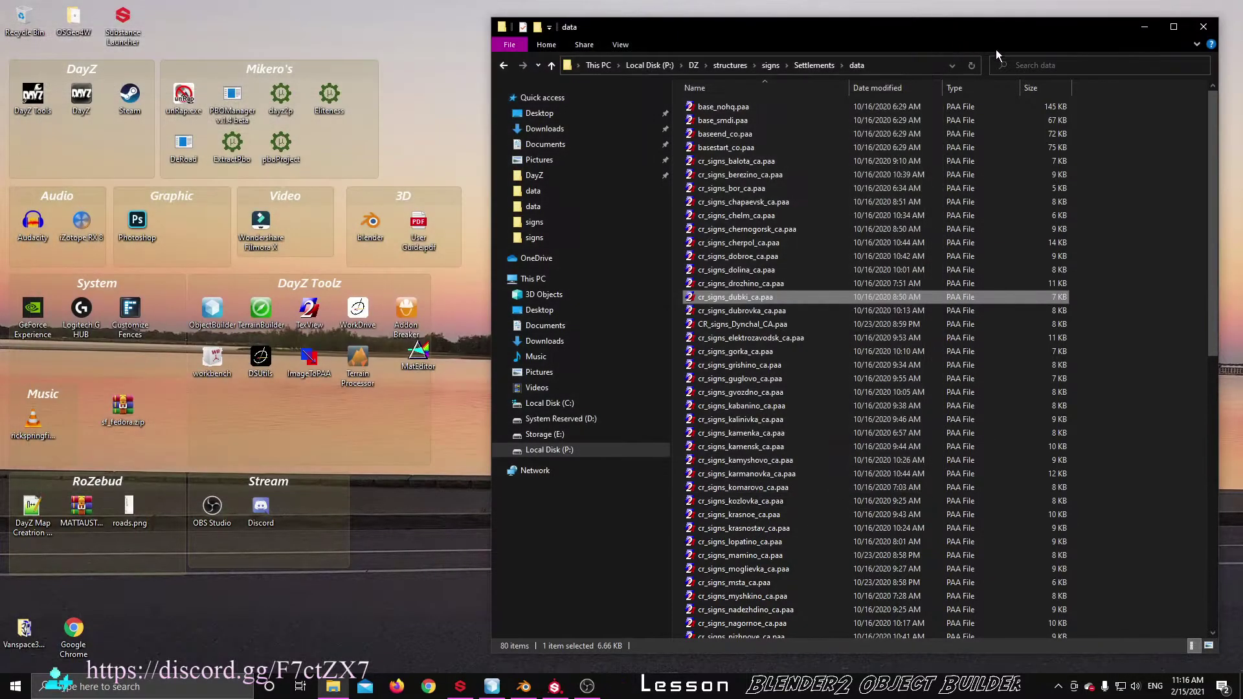
{"action": "left_click", "coordinate": [1152, 29]}
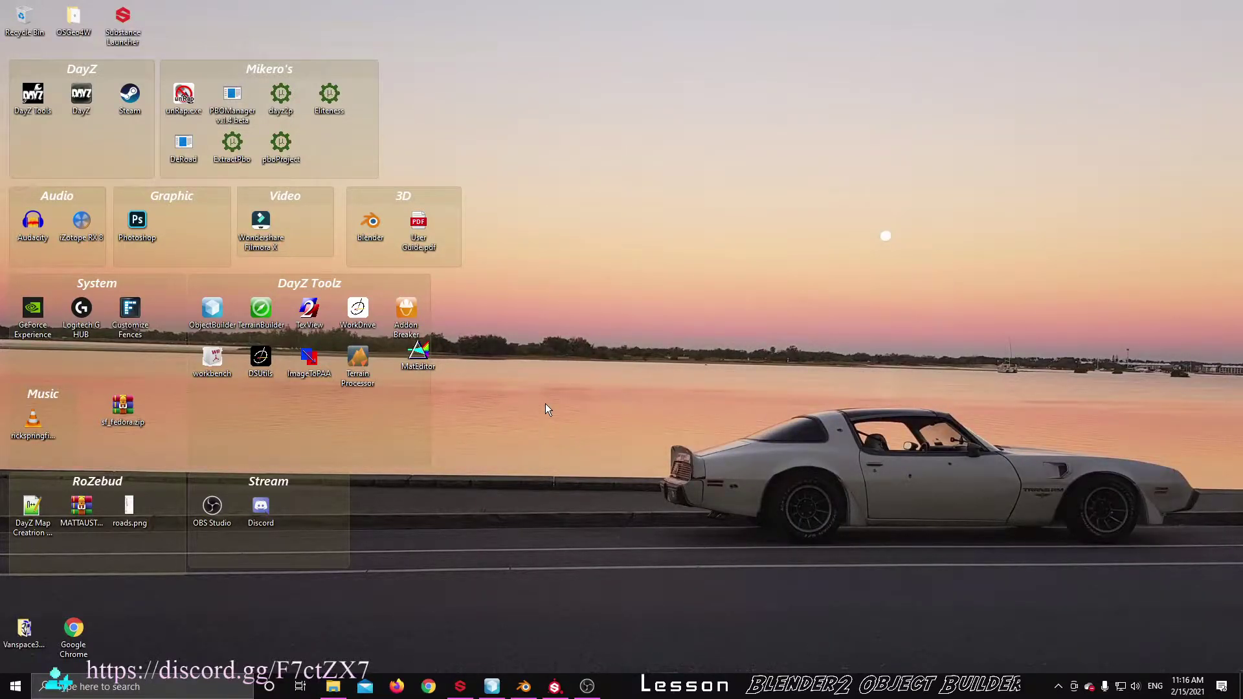
Restore Blender's rosebudsign.blend sign, orbit it, and bring back the sign texture data folder
{"action": "mouse_move", "coordinate": [518, 692]}
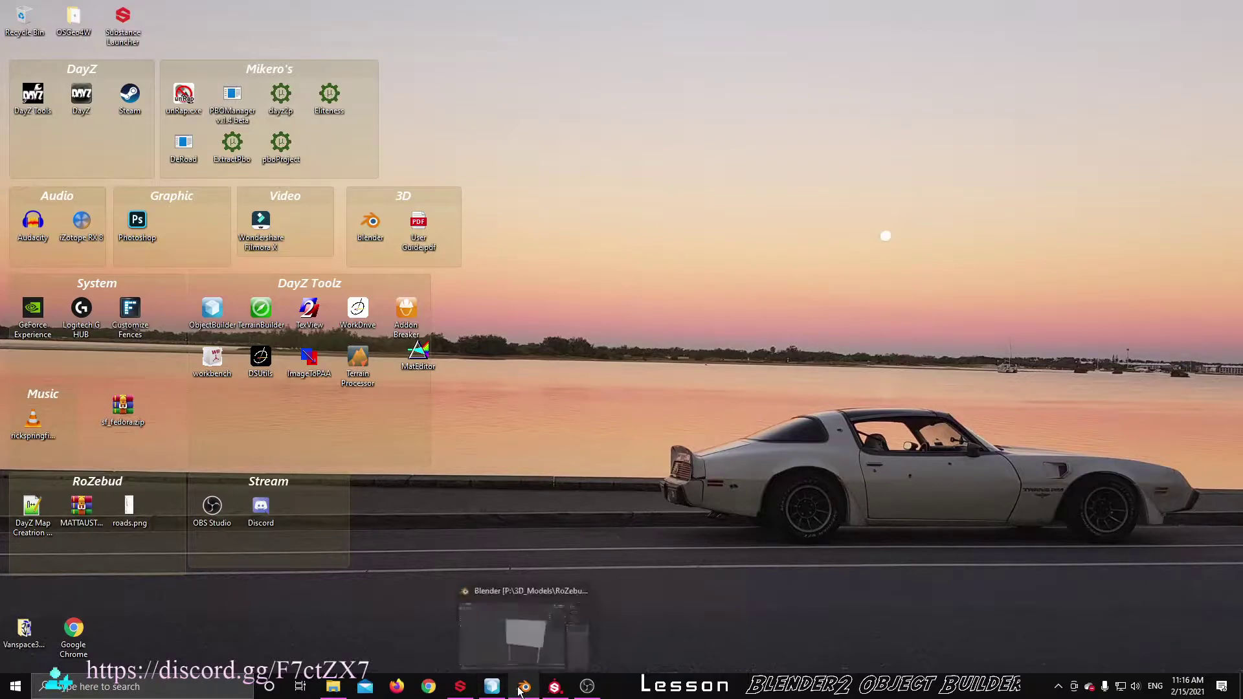
{"action": "left_click", "coordinate": [518, 692]}
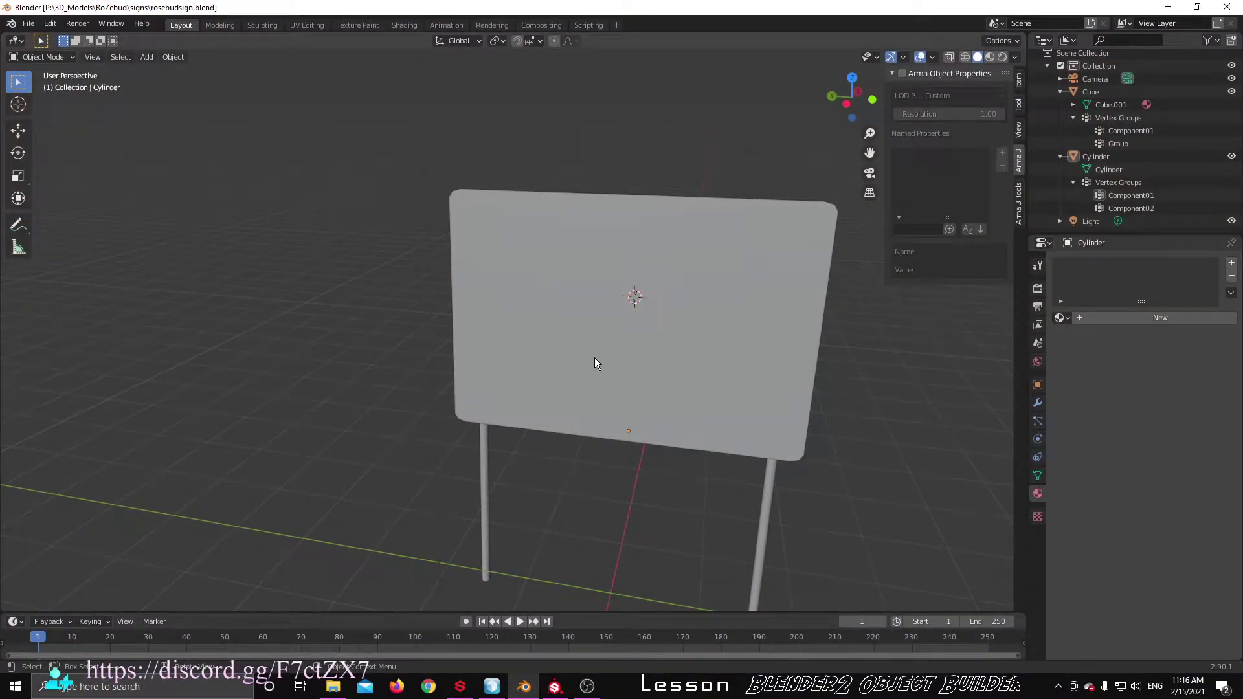
{"action": "middle_click_drag", "start_coordinate": [614, 379], "coordinate": [659, 361]}
{"action": "left_click", "coordinate": [333, 686]}
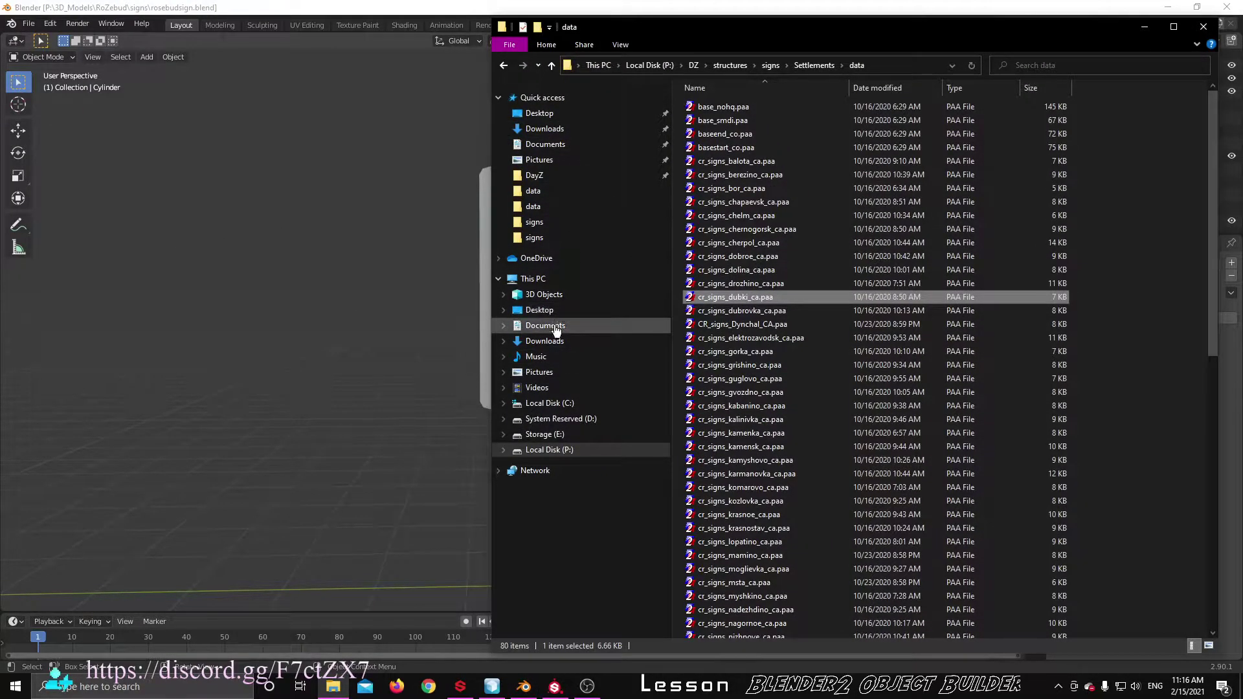
Open Arthurs_seat_sign.png from Pictures\Camera Roll and zoom in on it
{"action": "left_click", "coordinate": [555, 374]}
{"action": "double_click", "coordinate": [716, 124]}
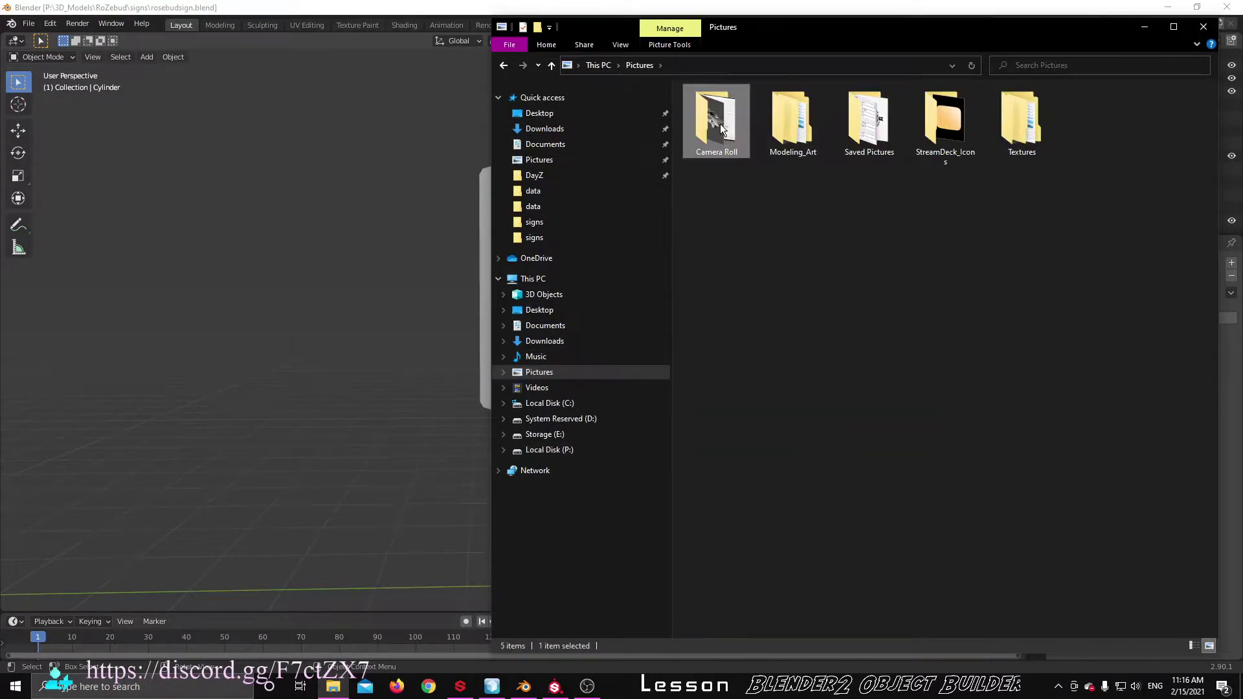
{"action": "double_click", "coordinate": [788, 321]}
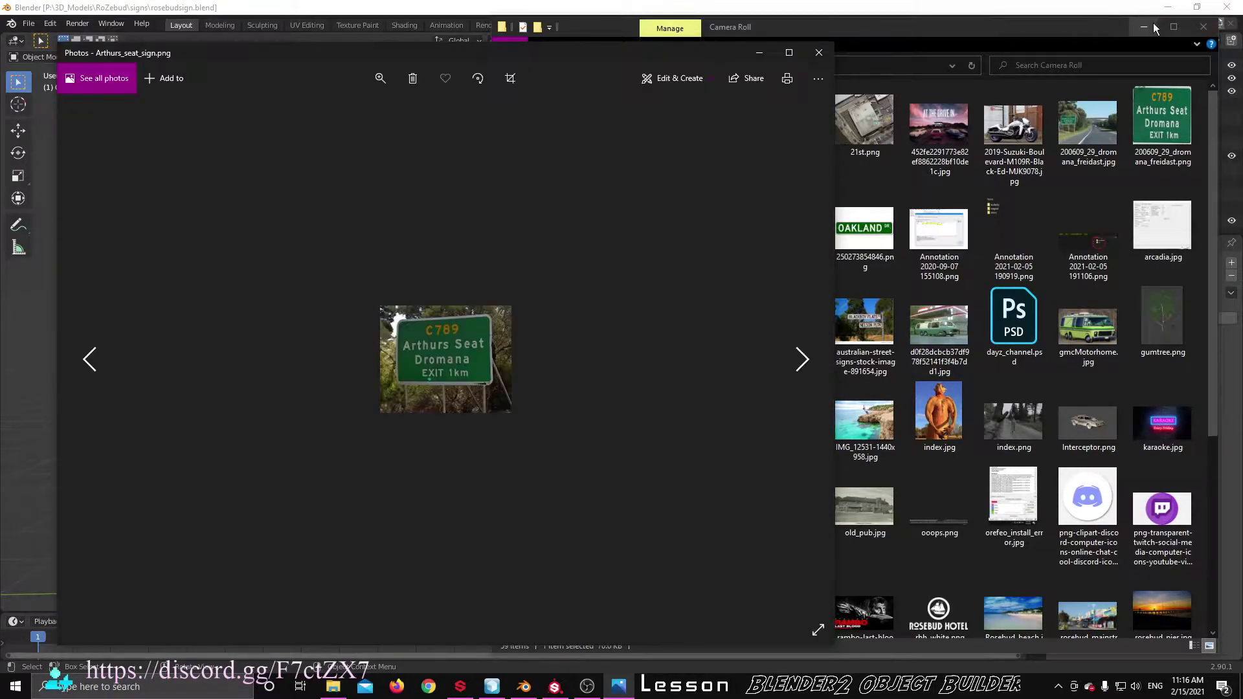
{"action": "left_click", "coordinate": [1221, 23]}
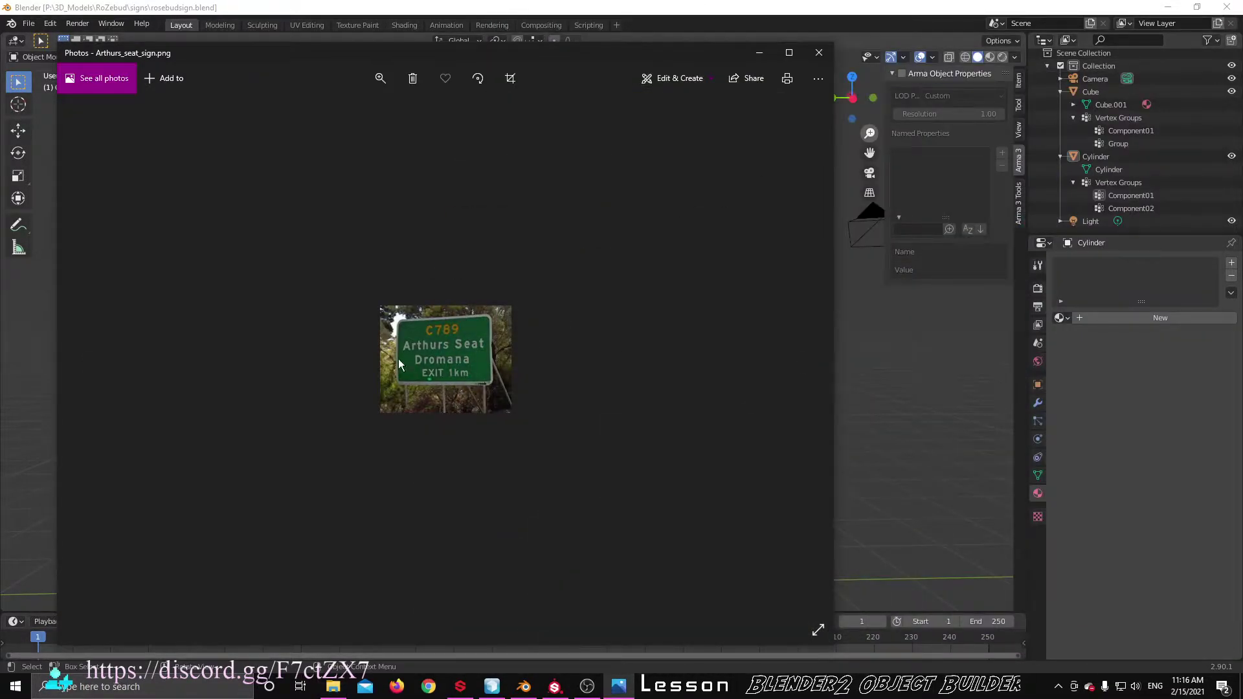
{"action": "key", "text": "Right"}
{"action": "key", "text": "Left"}
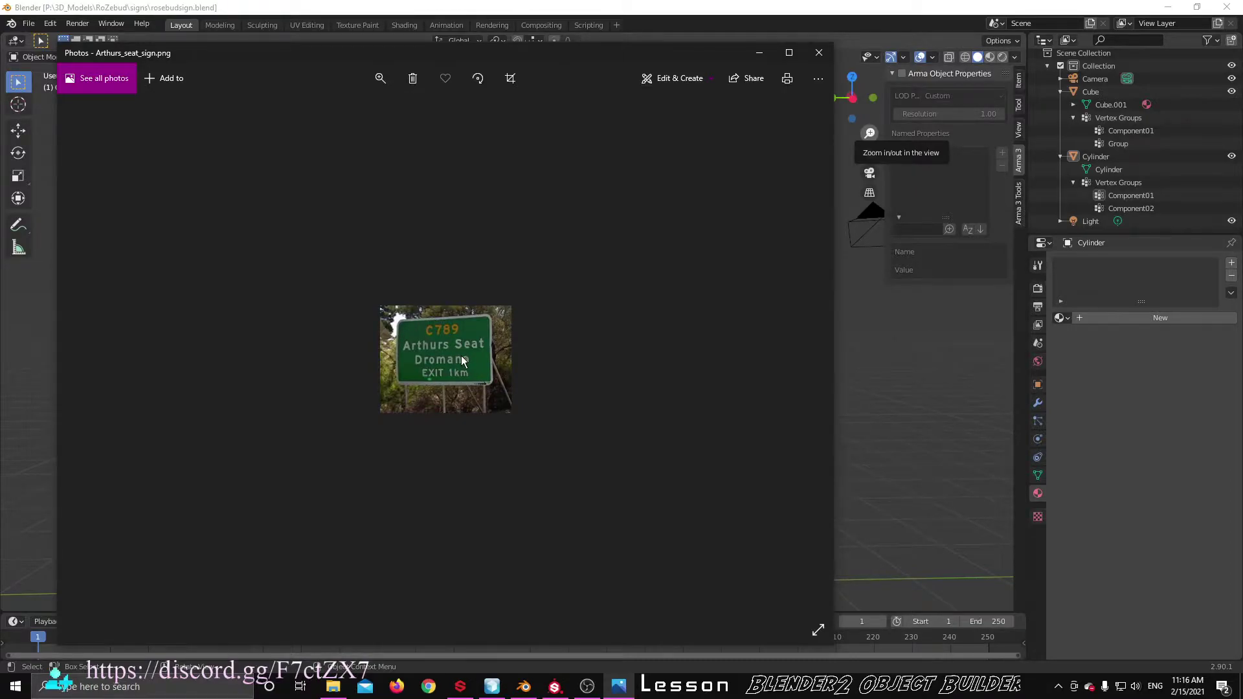
{"action": "left_click", "coordinate": [379, 79]}
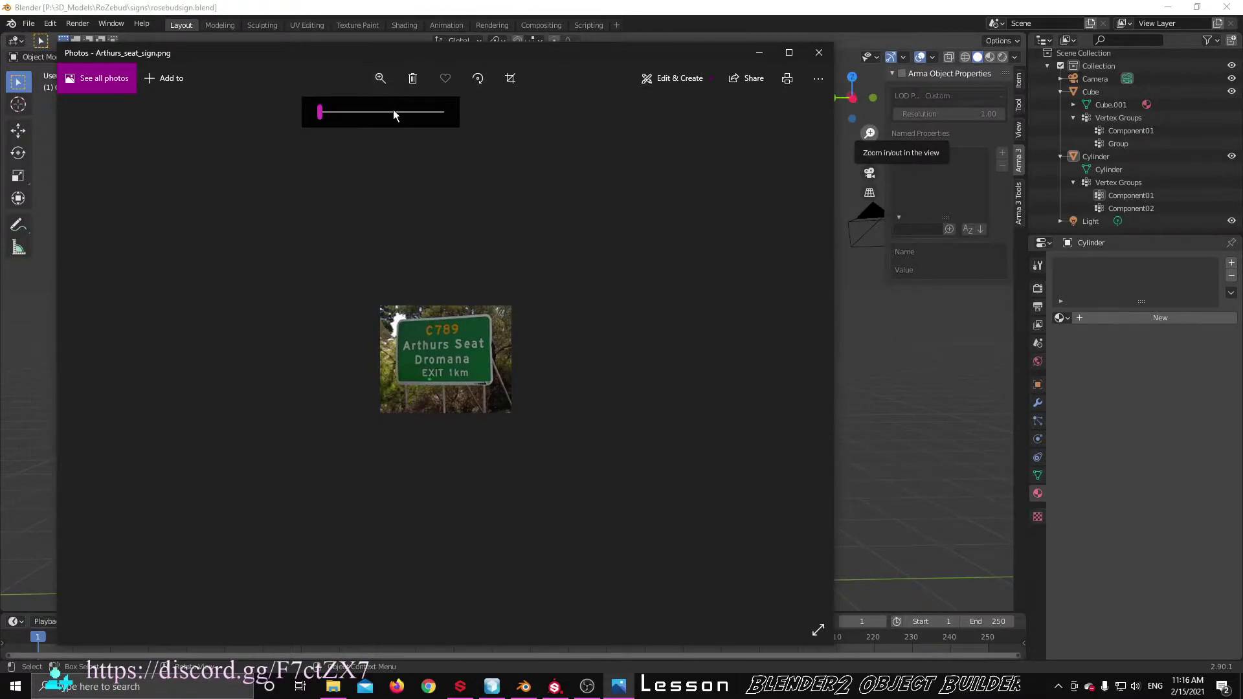
{"action": "left_click_drag", "start_coordinate": [322, 115], "coordinate": [375, 121]}
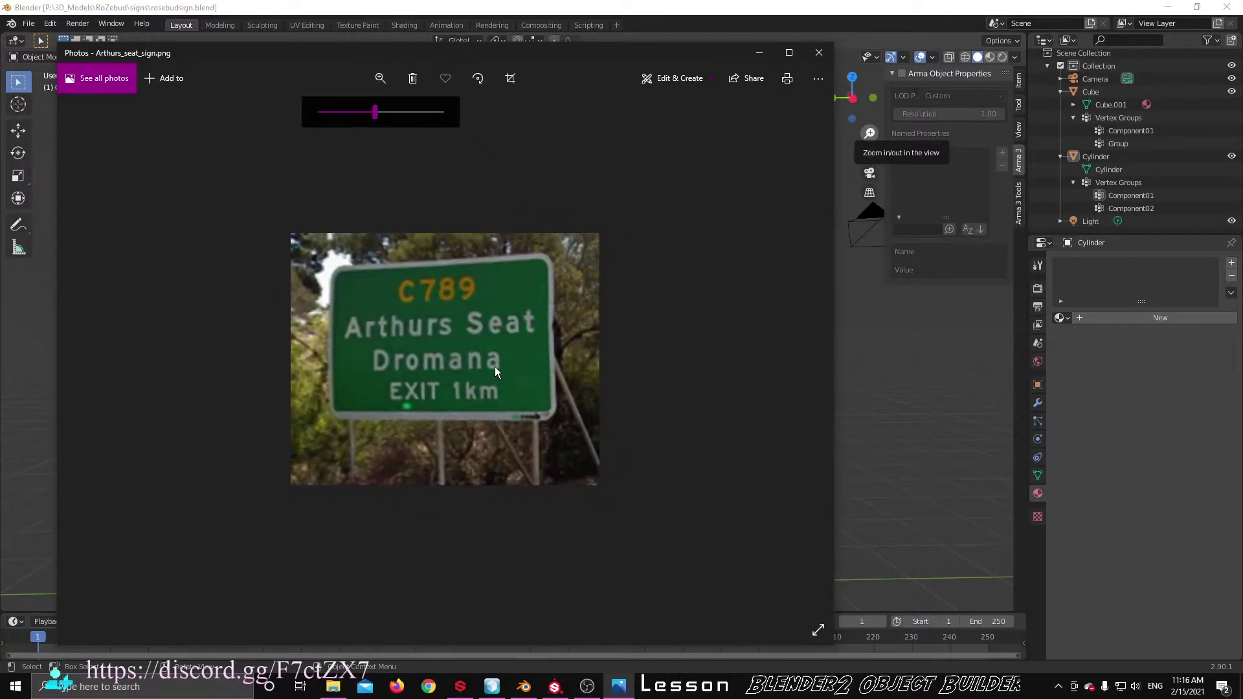
Close Photos and orbit the blank two-post sign model in Blender
{"action": "left_click", "coordinate": [820, 52]}
{"action": "middle_click_drag", "start_coordinate": [574, 320], "coordinate": [599, 349]}
{"action": "scroll", "coordinate": [547, 325], "scroll_direction": "up", "scroll_amount": 3}
{"action": "middle_click_drag", "start_coordinate": [795, 207], "coordinate": [761, 237]}
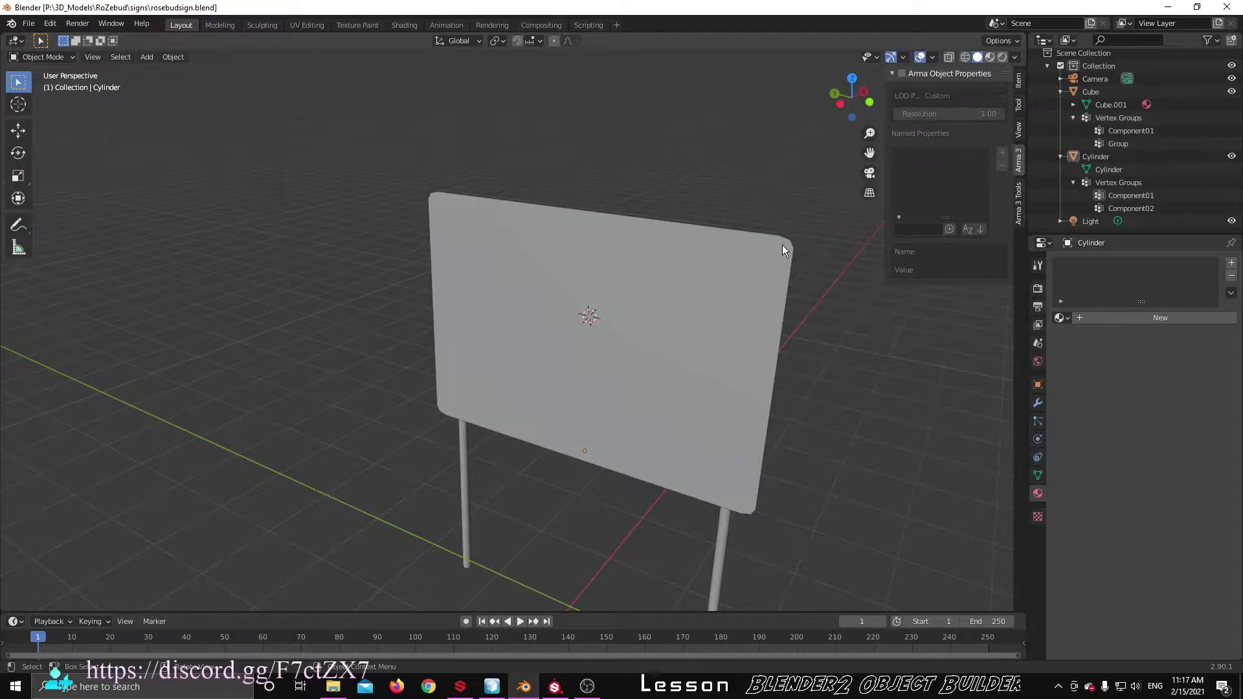
{"action": "middle_click_drag", "start_coordinate": [499, 241], "coordinate": [723, 269]}
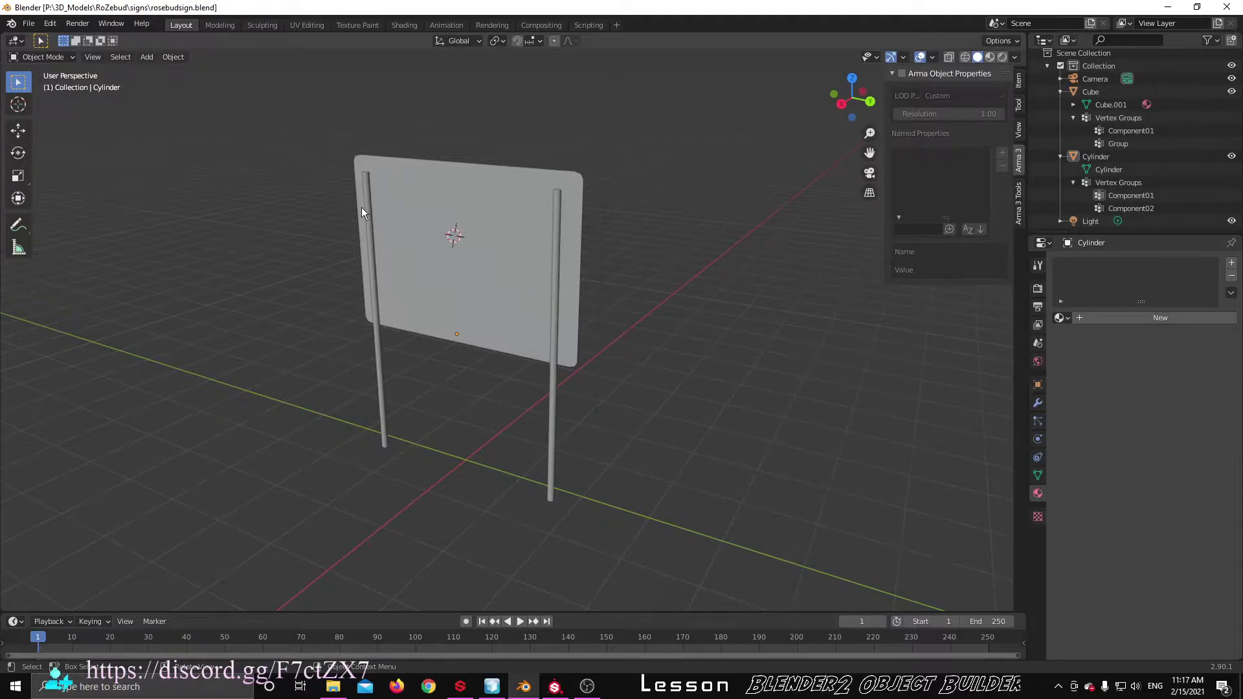
{"action": "scroll", "coordinate": [531, 414], "scroll_direction": "up", "scroll_amount": 4}
{"action": "middle_click_drag", "start_coordinate": [538, 408], "coordinate": [687, 369]}
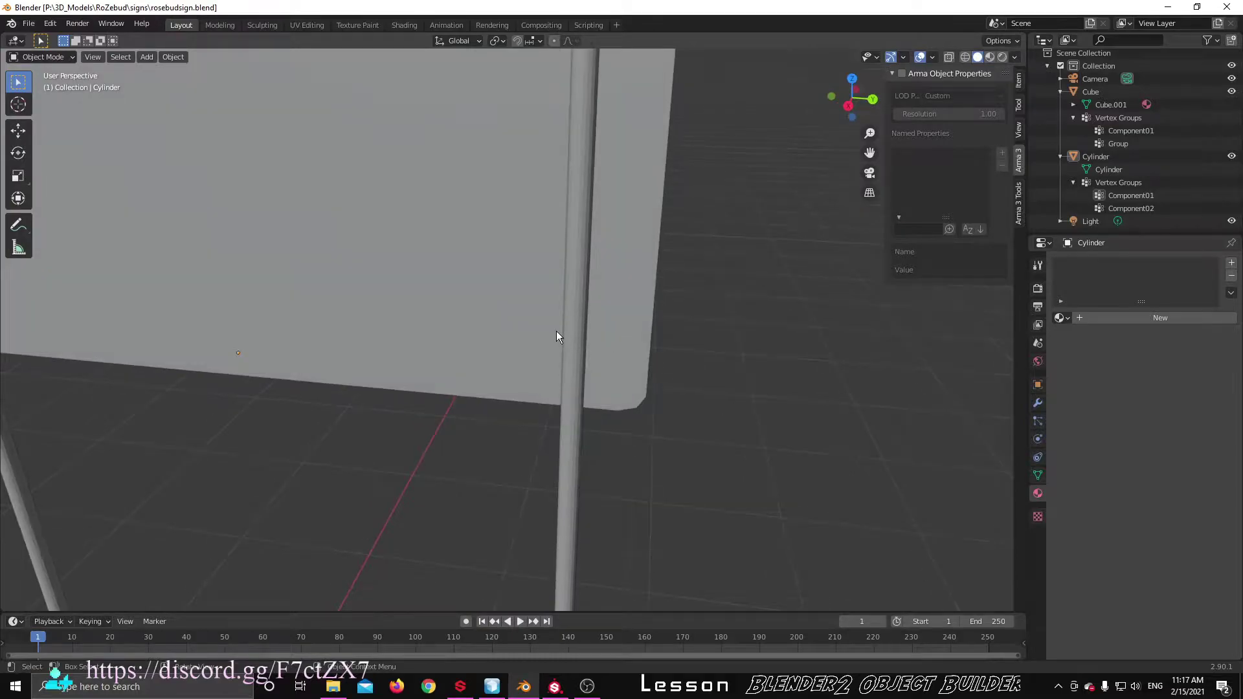
{"action": "scroll", "coordinate": [557, 332], "scroll_direction": "down", "scroll_amount": 5}
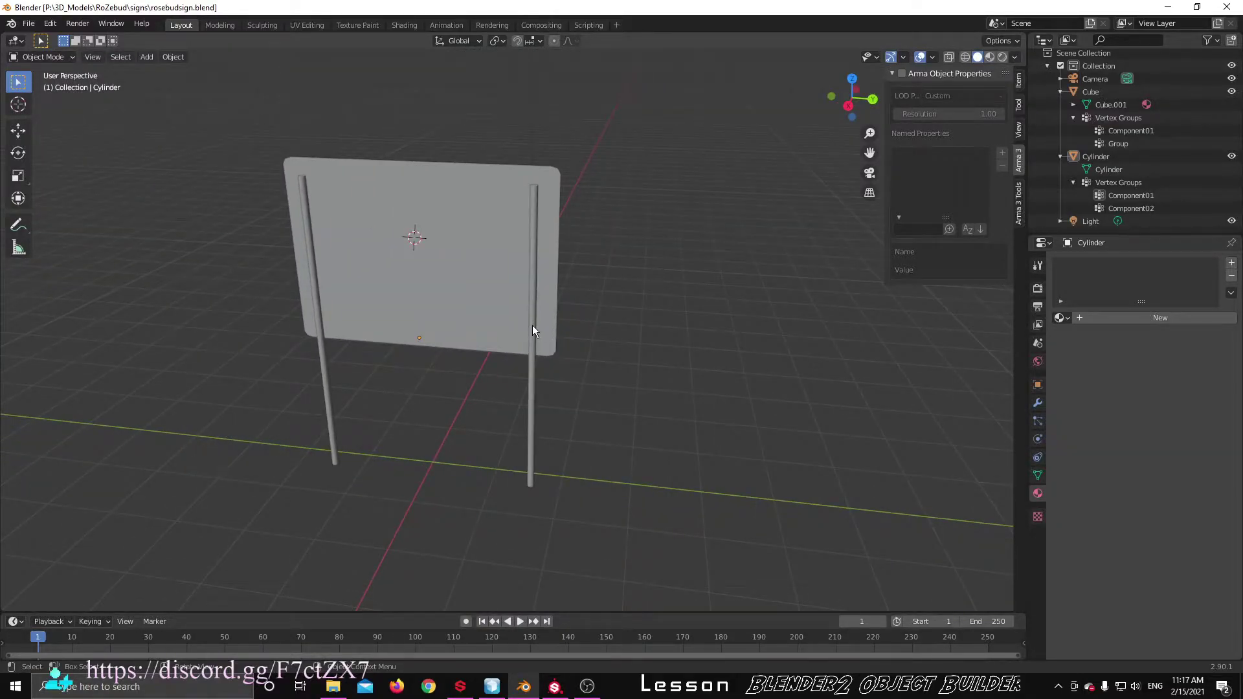
Start a glTF Embedded (.gltf) export of the sign, cancel it, and minimize Blender
{"action": "left_click", "coordinate": [28, 23]}
{"action": "mouse_move", "coordinate": [75, 211]}
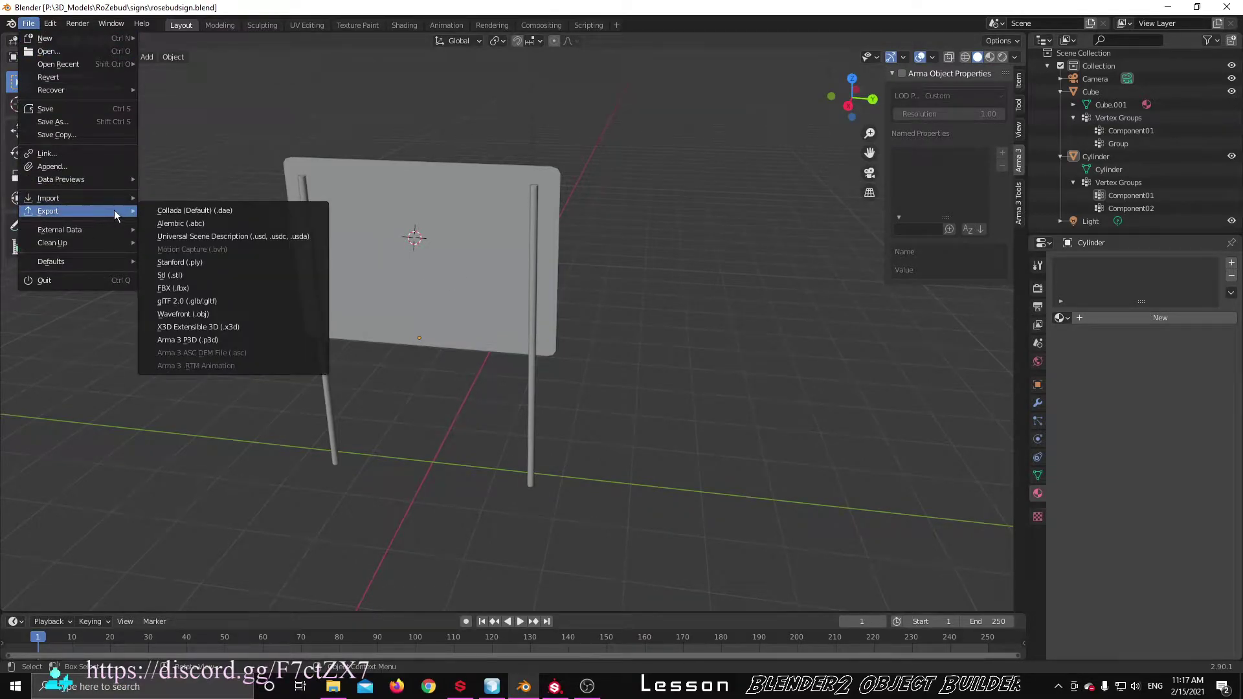
{"action": "left_click", "coordinate": [217, 301]}
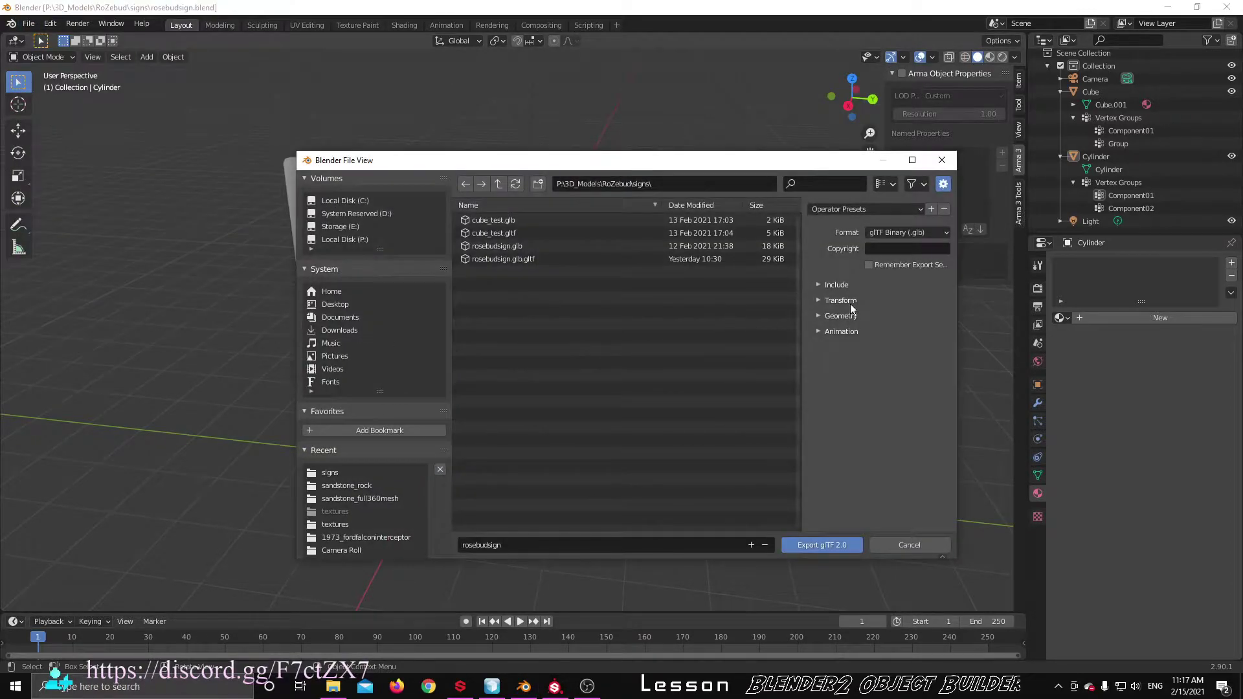
{"action": "left_click", "coordinate": [896, 235]}
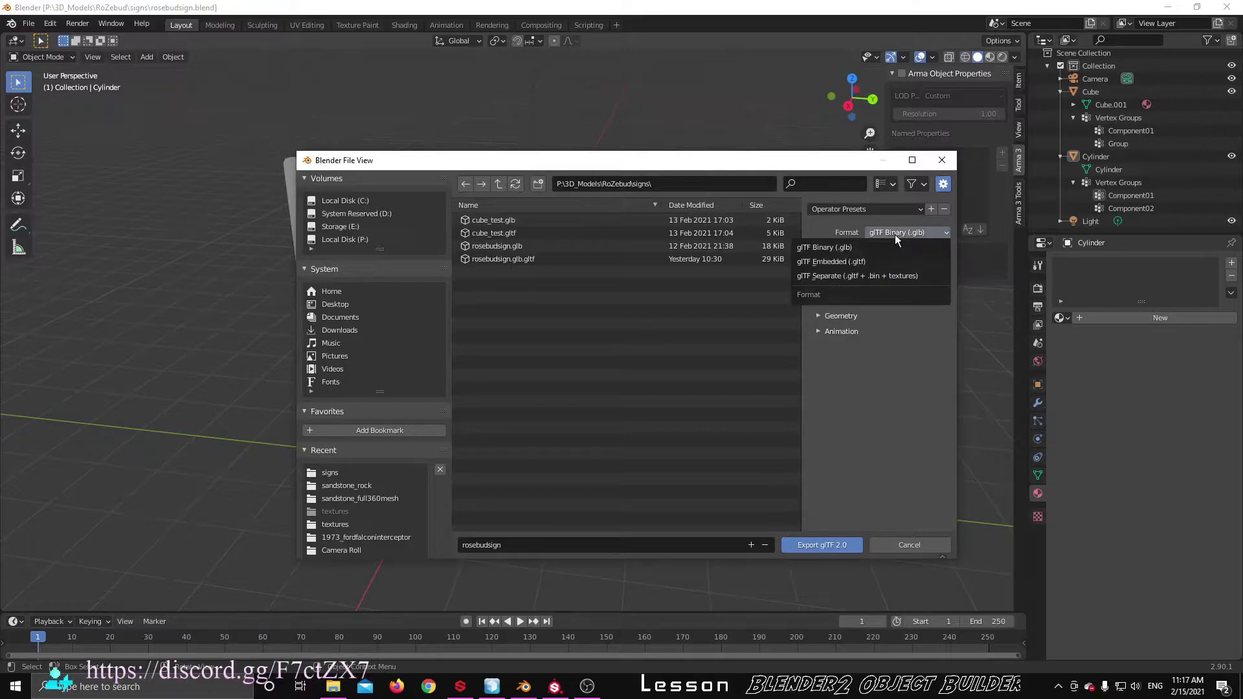
{"action": "left_click", "coordinate": [853, 262]}
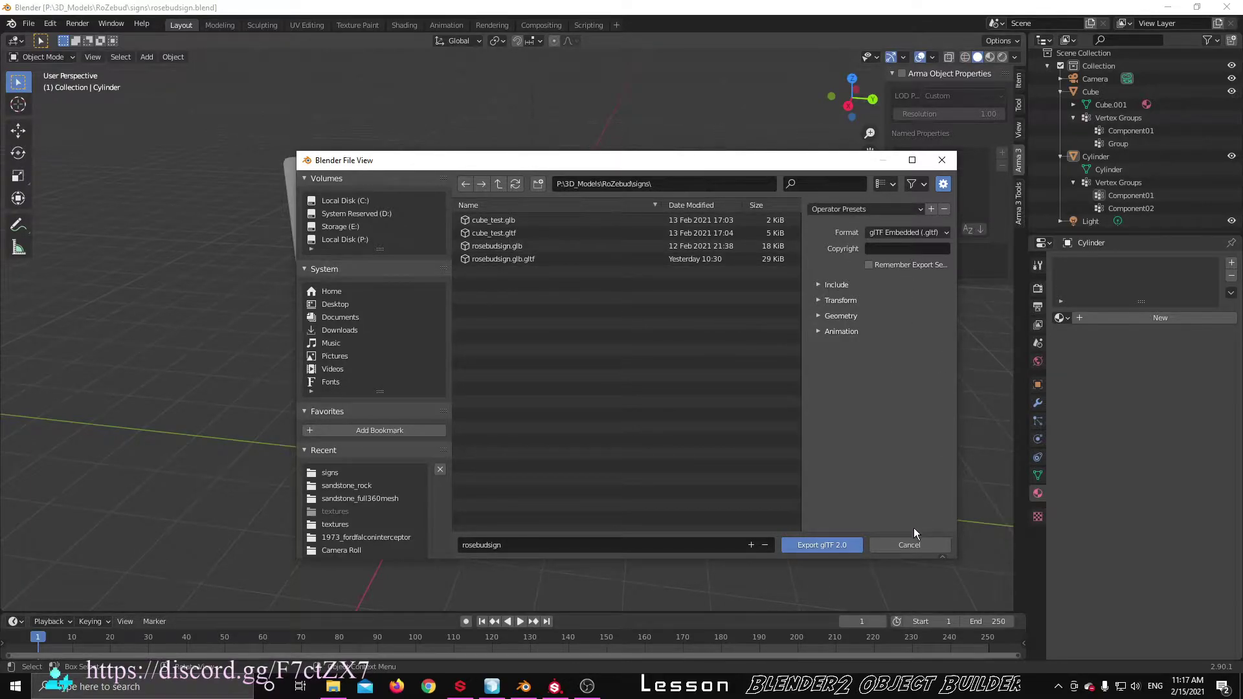
{"action": "left_click", "coordinate": [905, 542]}
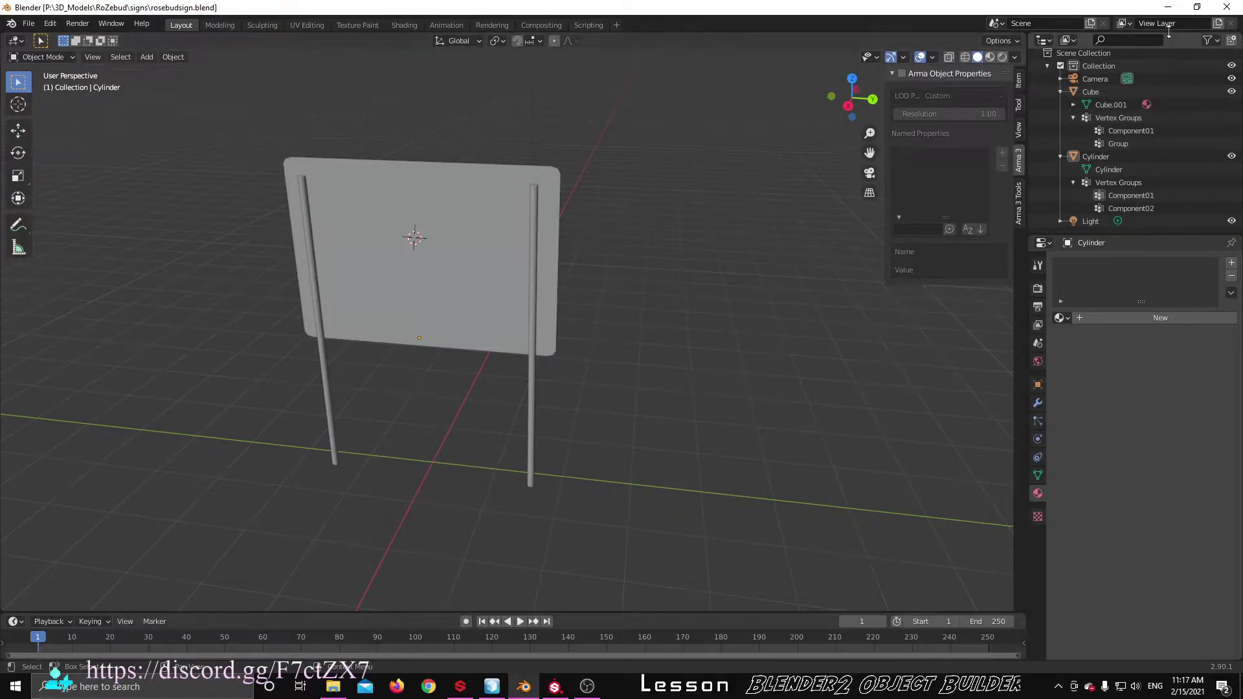
{"action": "left_click", "coordinate": [1168, 8]}
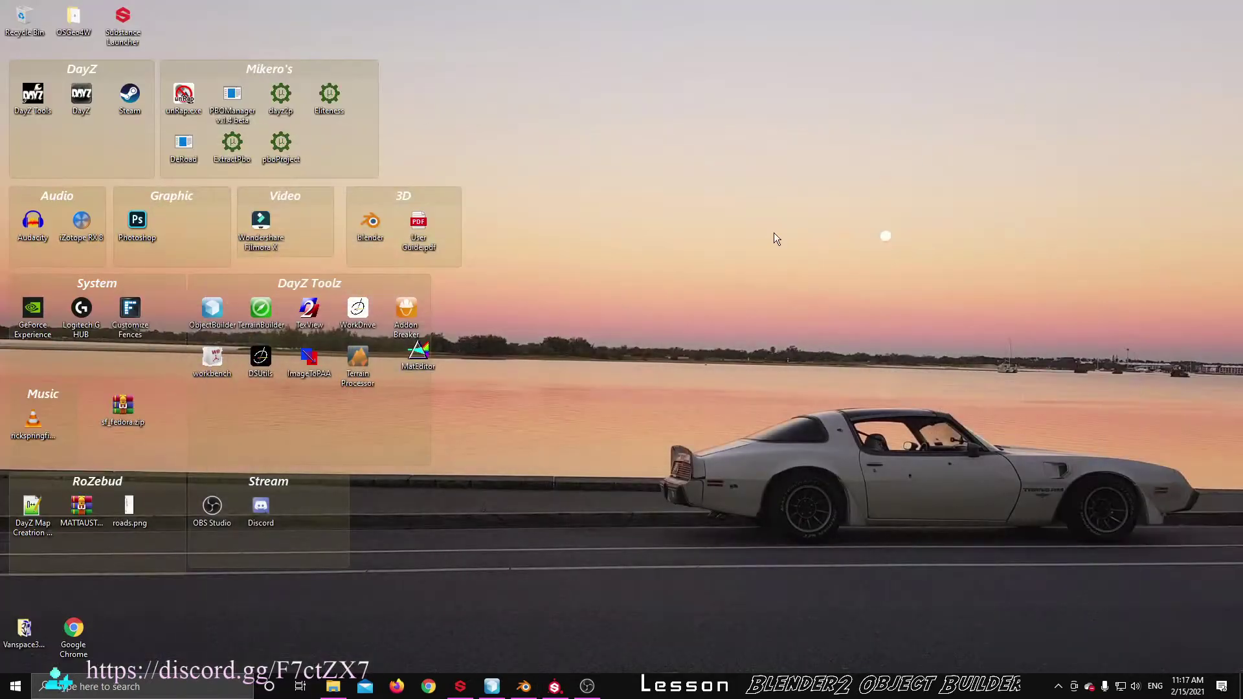
Restore Substance Painter and orbit and zoom around the weathered green sign panel
{"action": "left_click", "coordinate": [552, 688]}
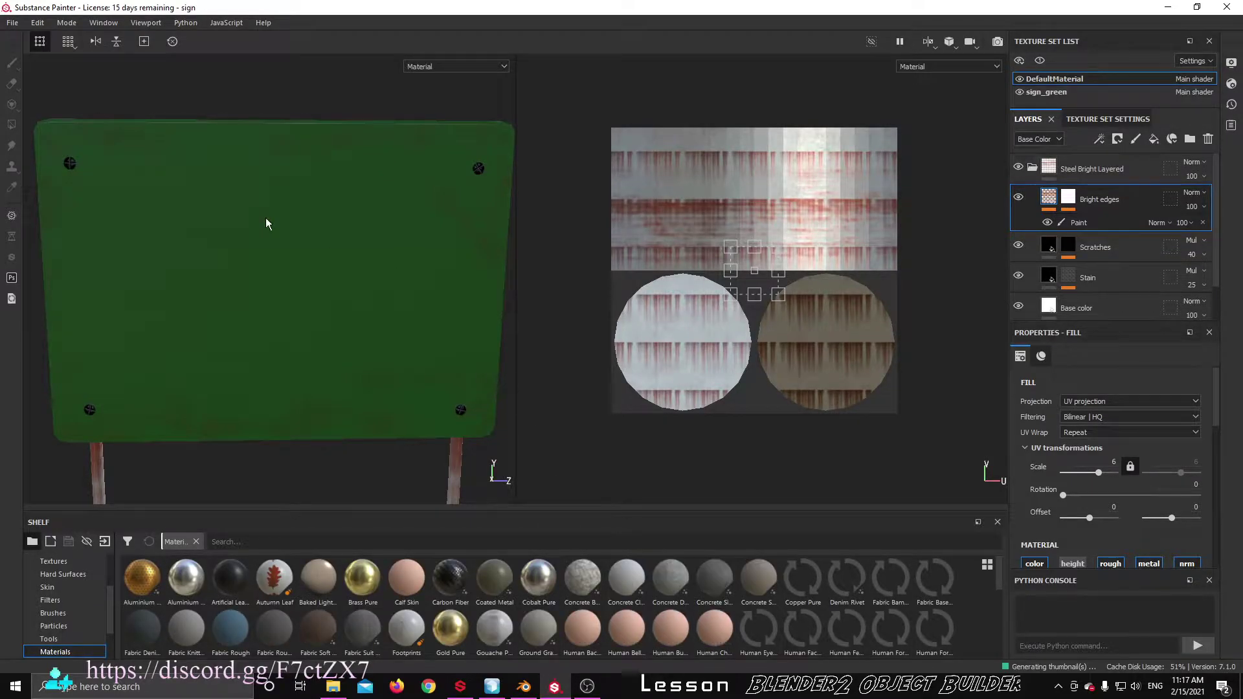
{"action": "left_click", "coordinate": [13, 22]}
{"action": "left_click", "coordinate": [13, 23]}
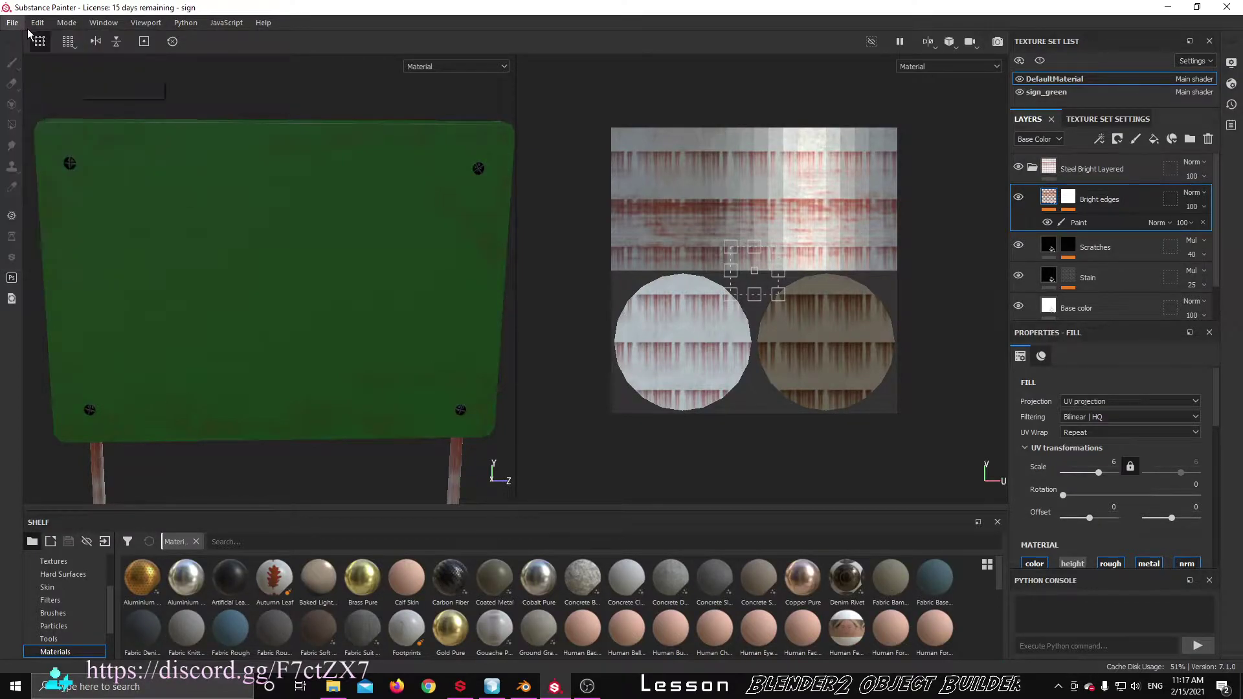
{"action": "left_click", "coordinate": [13, 23]}
{"action": "left_click", "coordinate": [347, 101]}
{"action": "left_click_drag", "start_coordinate": [268, 283], "coordinate": [281, 258], "text": "alt"}
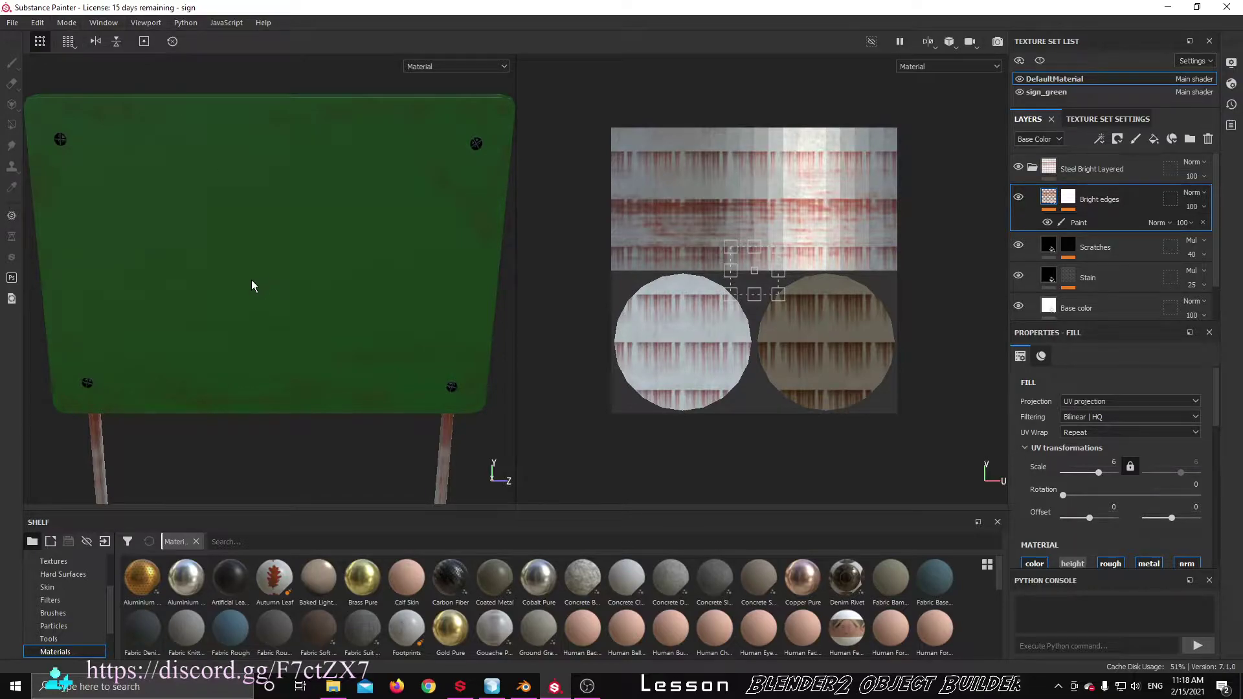
{"action": "right_click_drag", "start_coordinate": [275, 256], "coordinate": [287, 250], "text": "alt"}
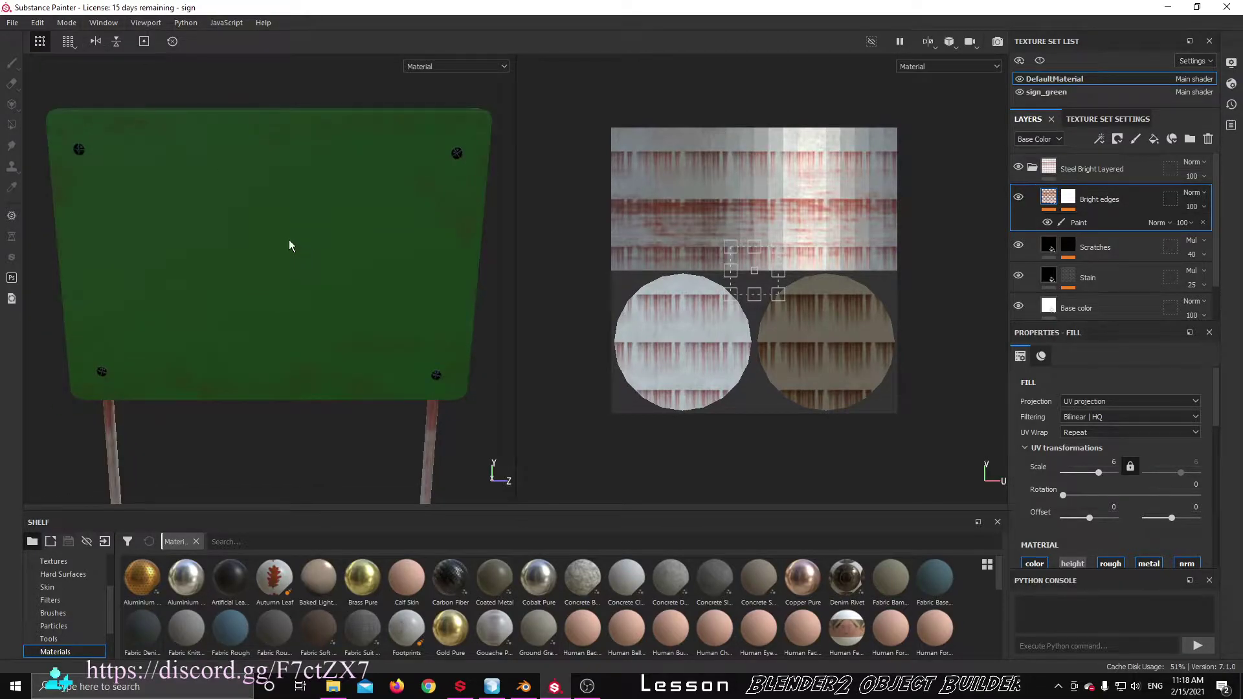
{"action": "left_click", "coordinate": [289, 246]}
{"action": "mouse_move", "coordinate": [294, 240]}
{"action": "left_mouse_down", "text": "alt"}
{"action": "mouse_move", "coordinate": [569, 233]}
{"action": "mouse_move", "coordinate": [591, 200]}
{"action": "mouse_move", "coordinate": [640, 214]}
{"action": "mouse_move", "coordinate": [641, 255]}
{"action": "mouse_move", "coordinate": [569, 219]}
{"action": "mouse_move", "coordinate": [499, 228]}
{"action": "mouse_move", "coordinate": [574, 230]}
{"action": "mouse_move", "coordinate": [585, 255]}
{"action": "mouse_move", "coordinate": [397, 258]}
{"action": "mouse_move", "coordinate": [308, 233]}
{"action": "mouse_move", "coordinate": [318, 240]}
{"action": "left_mouse_up", "text": "alt"}
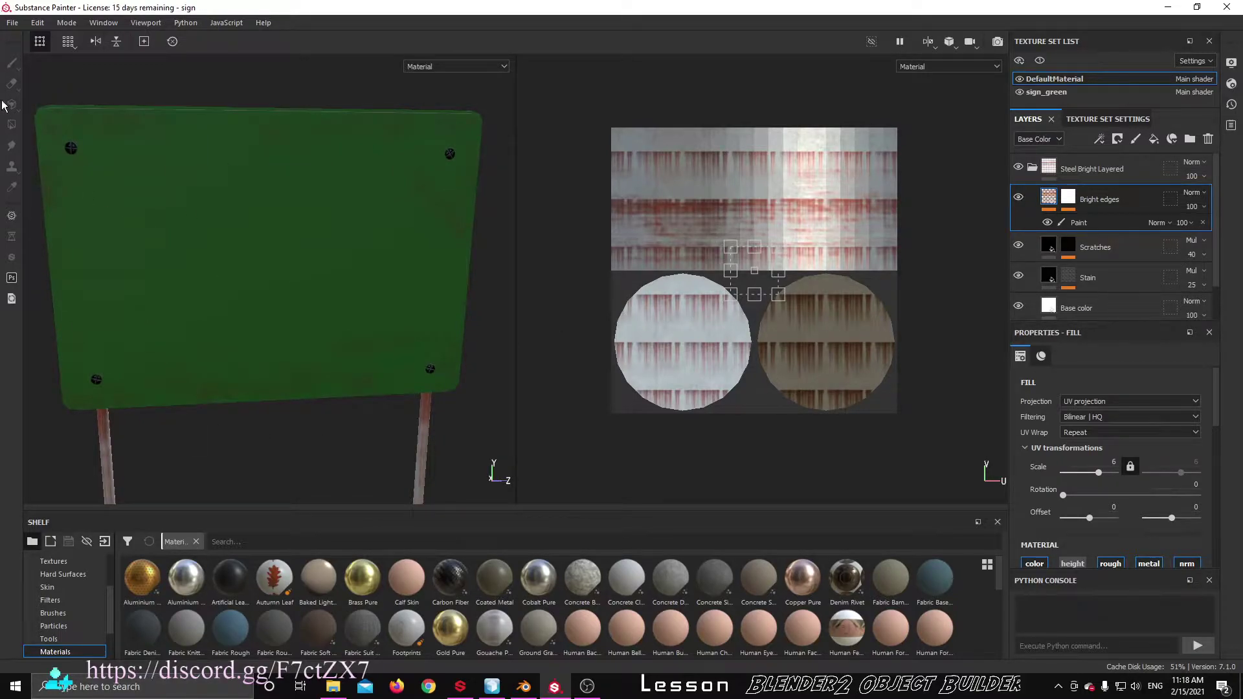
{"action": "left_click", "coordinate": [12, 23]}
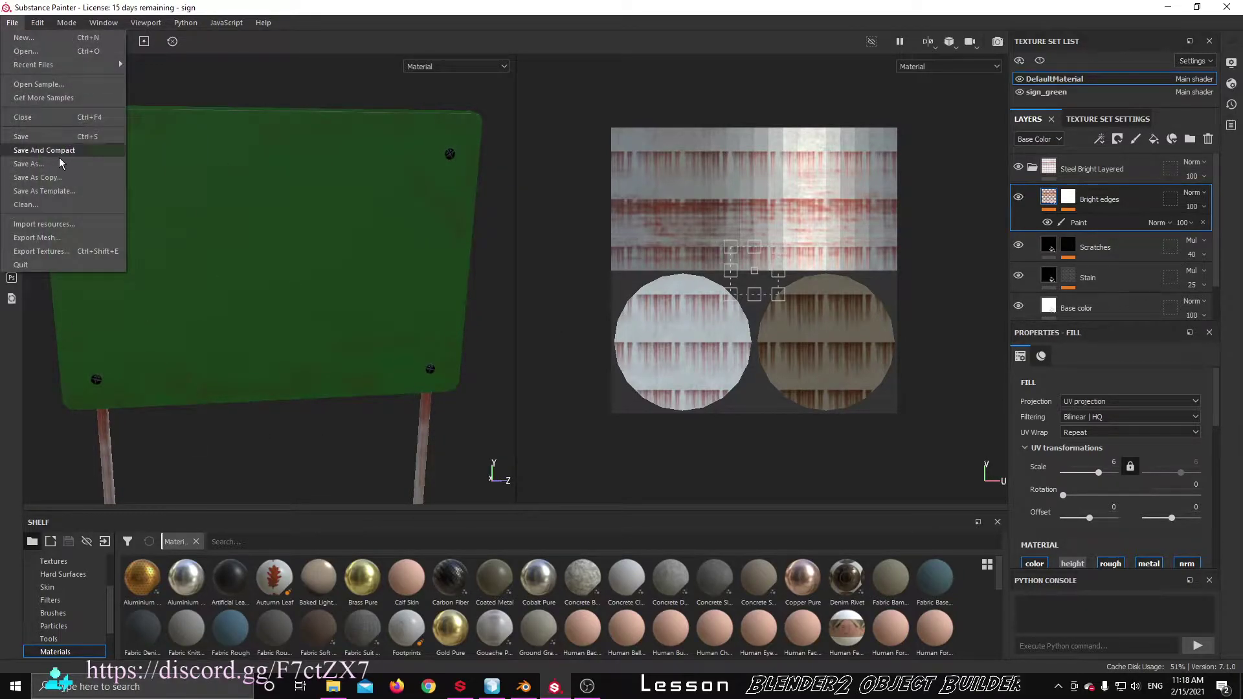
{"action": "left_click", "coordinate": [60, 252]}
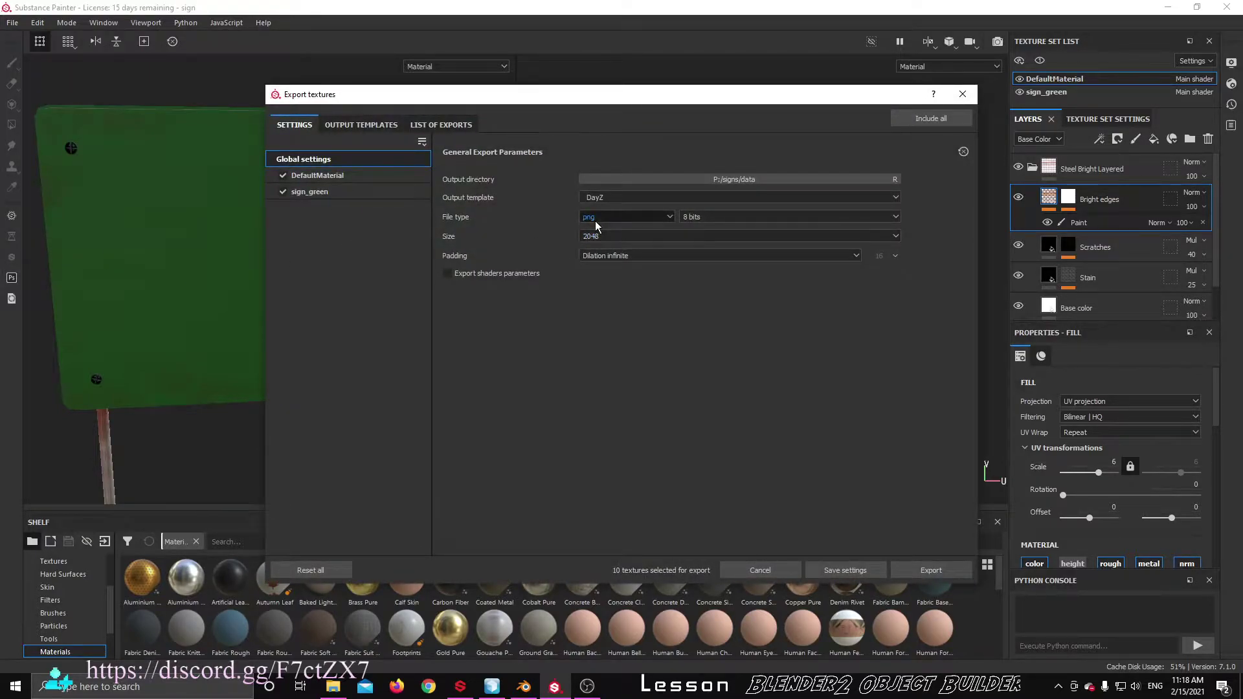
{"action": "left_click", "coordinate": [364, 126]}
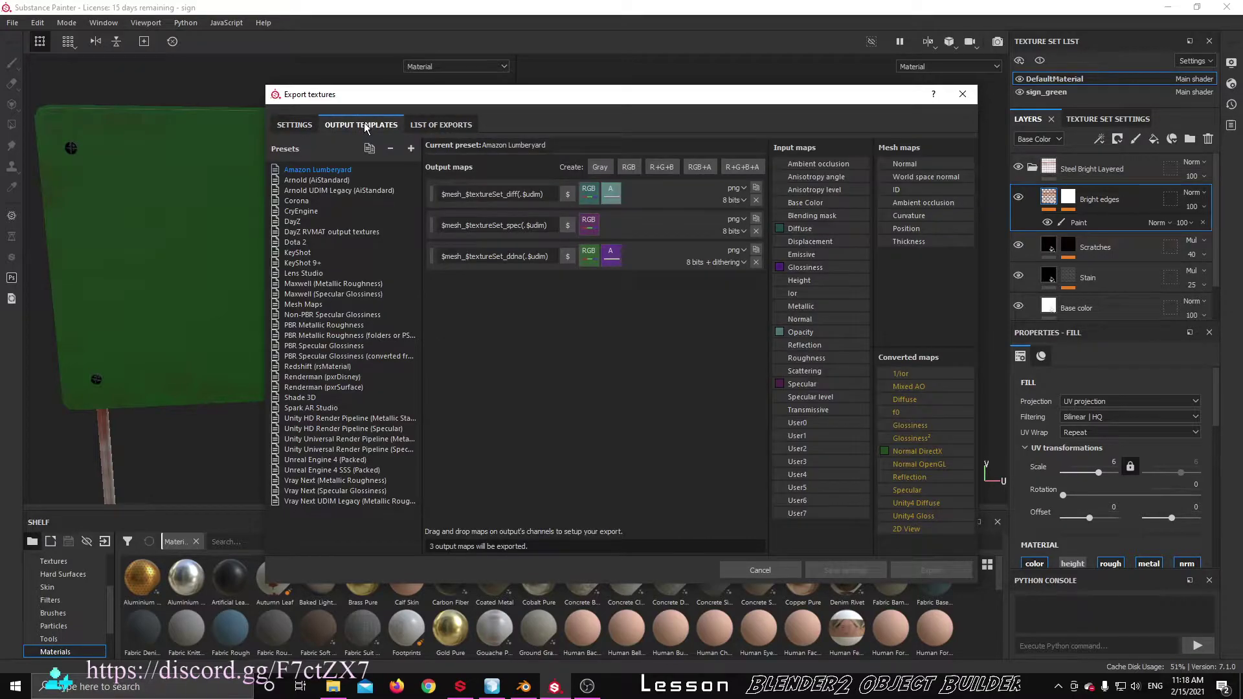
{"action": "left_click", "coordinate": [304, 221]}
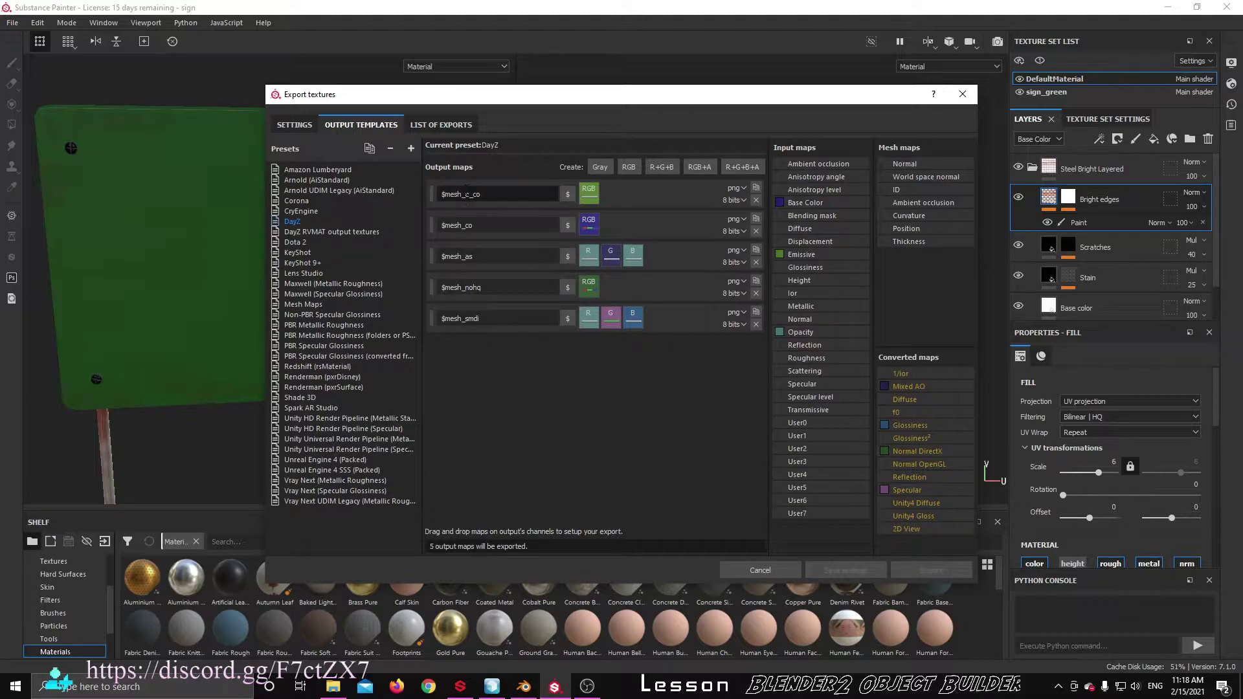
{"action": "left_click", "coordinate": [458, 281]}
{"action": "left_click", "coordinate": [453, 322]}
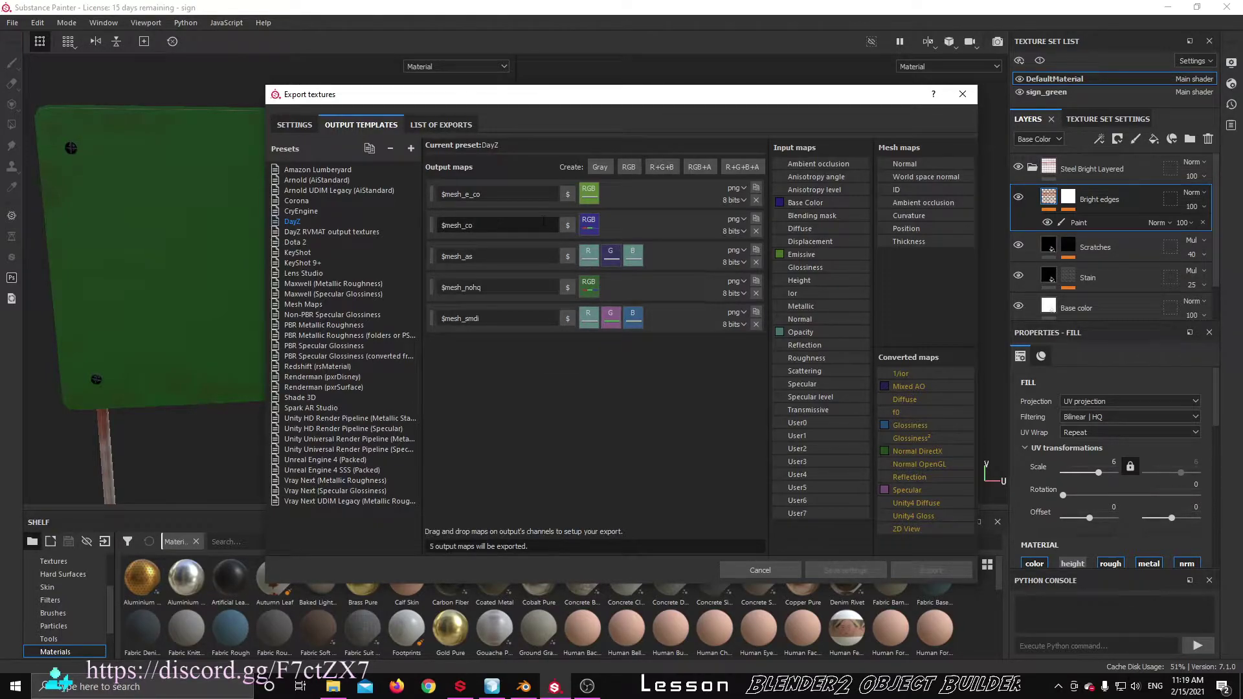
{"action": "left_click", "coordinate": [963, 94]}
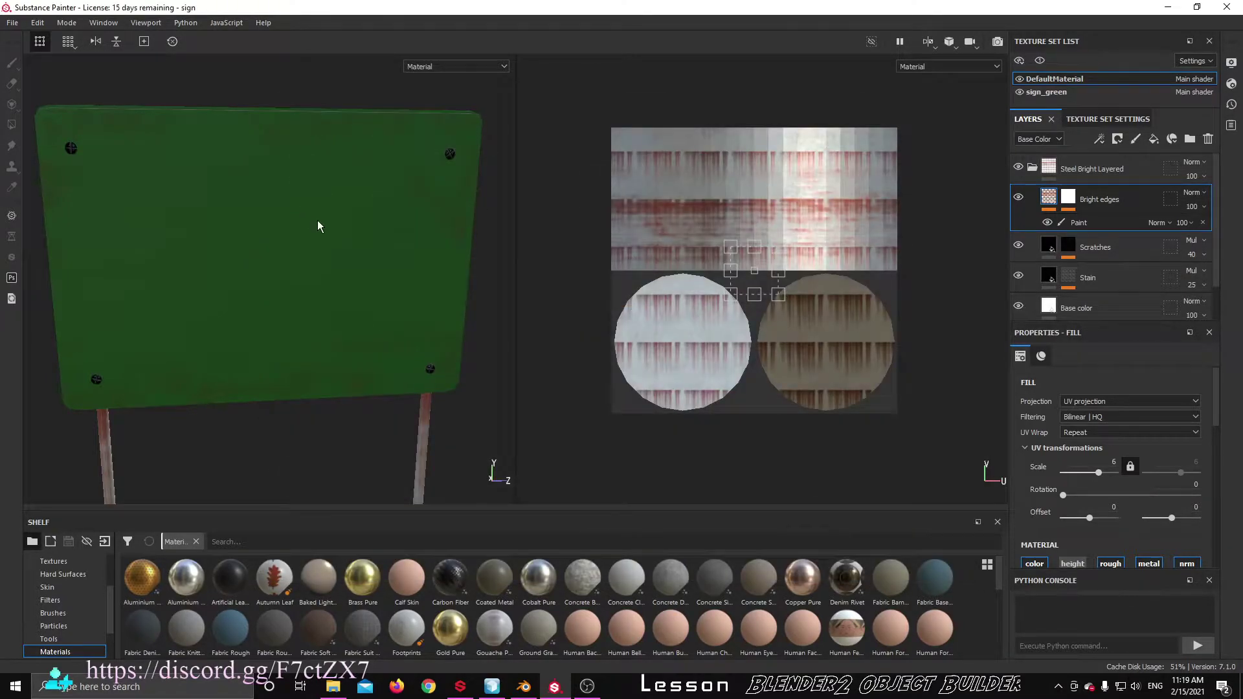
{"action": "left_click", "coordinate": [12, 22]}
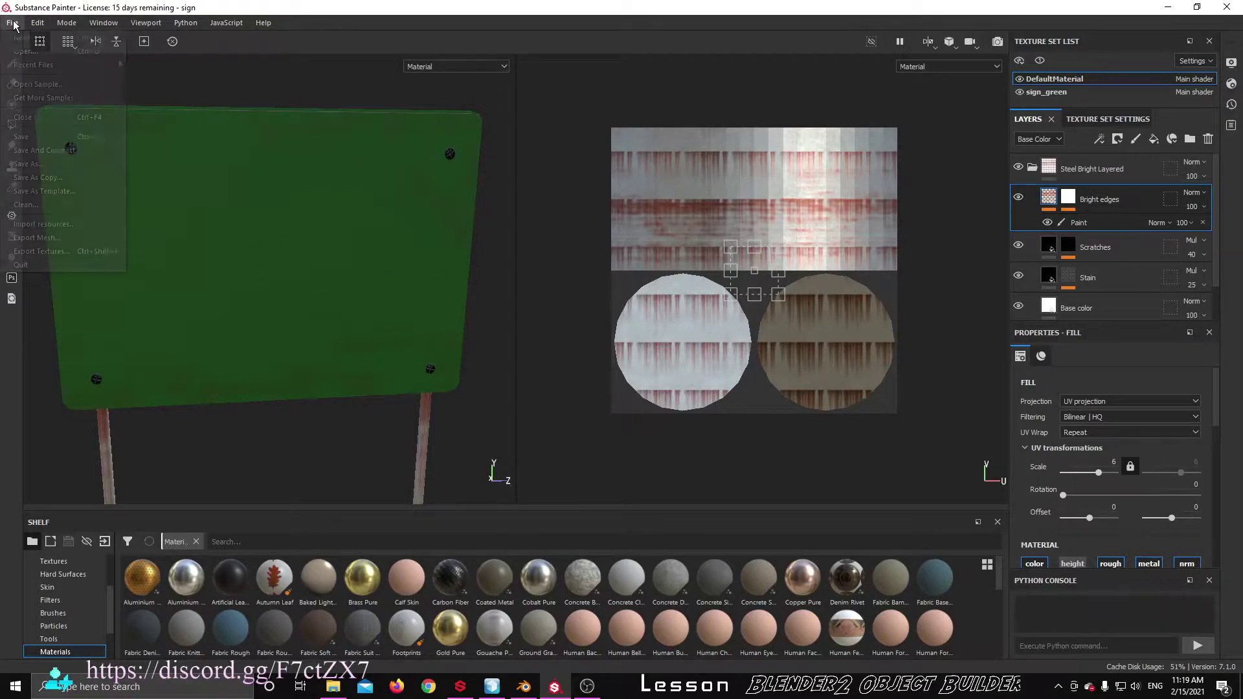
{"action": "left_click", "coordinate": [45, 251]}
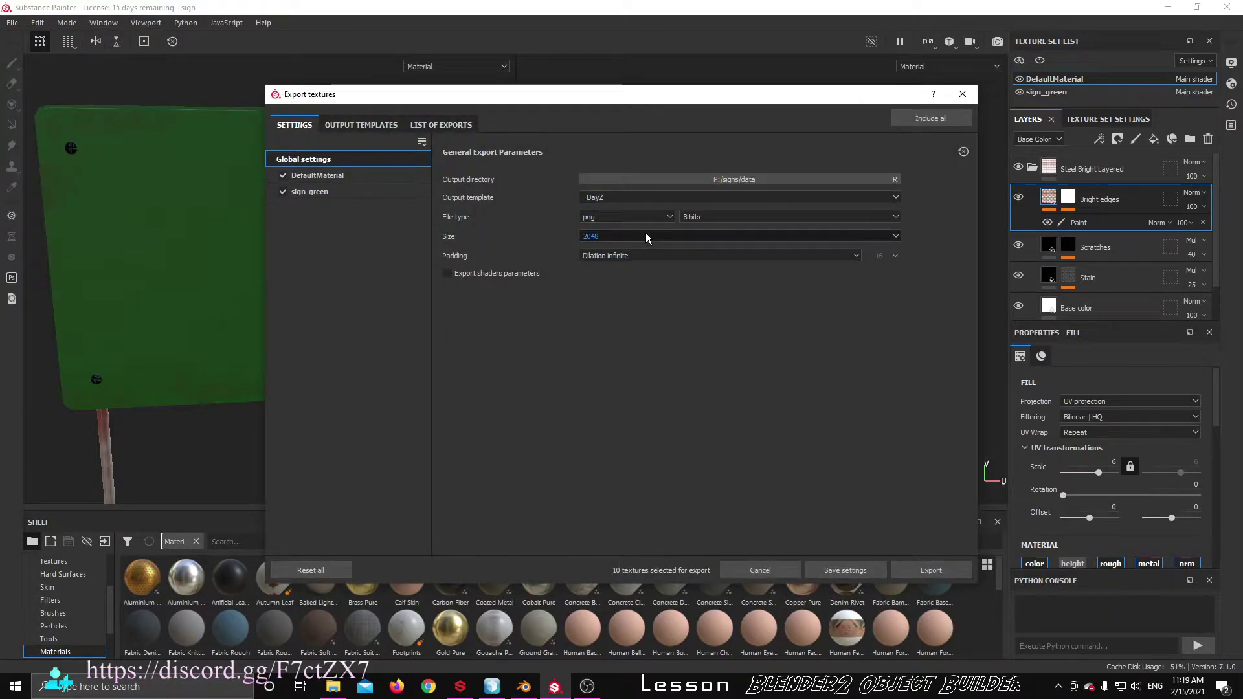
{"action": "left_click", "coordinate": [963, 96]}
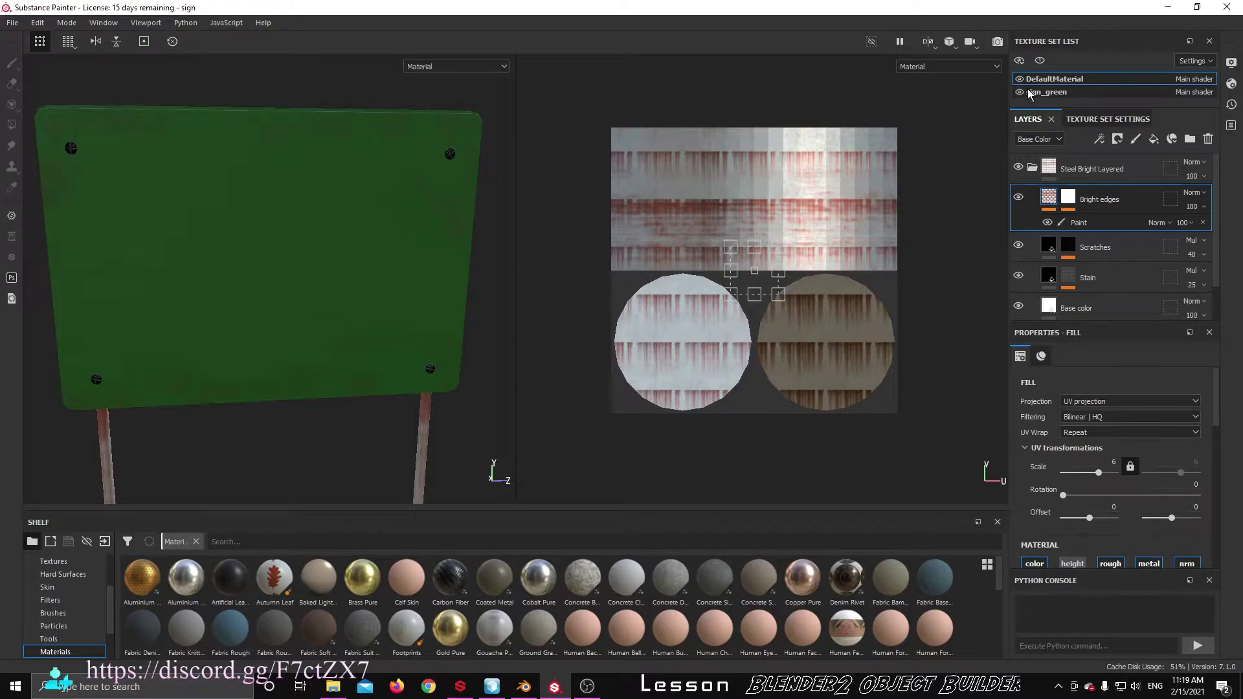
On the sign_green texture set, stamp the Veins particle brush at size 3.59 onto the sign face
{"action": "left_click", "coordinate": [1049, 95]}
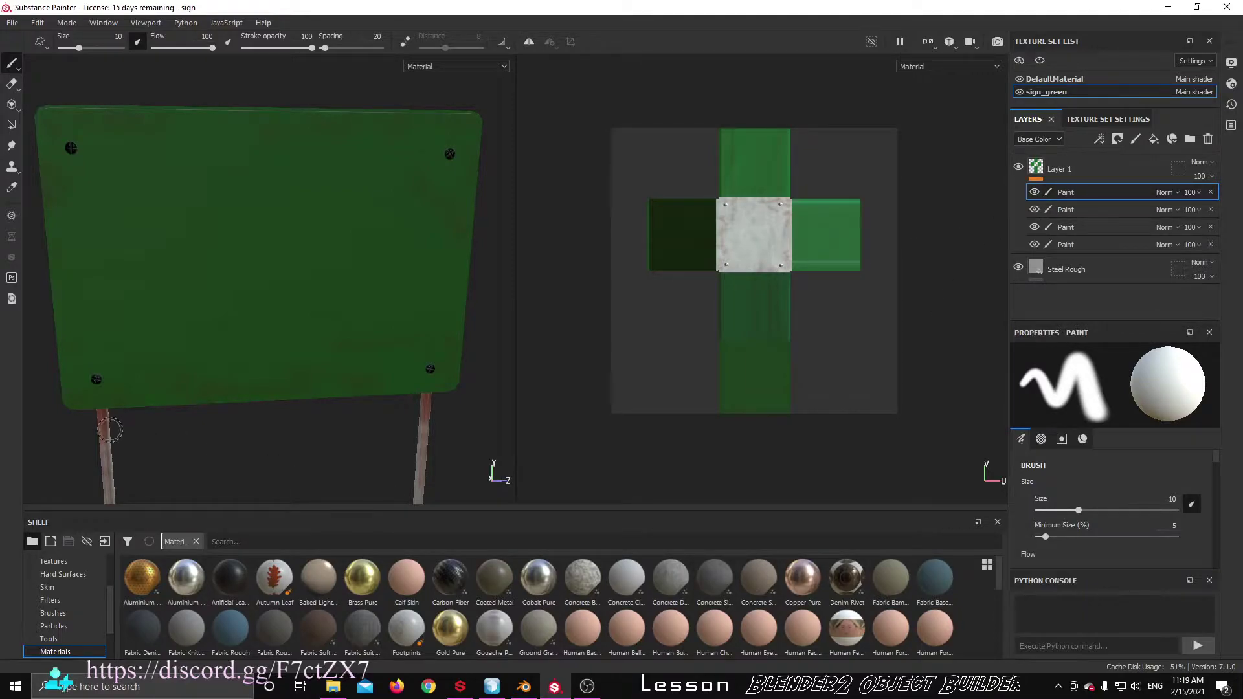
{"action": "left_click", "coordinate": [53, 613]}
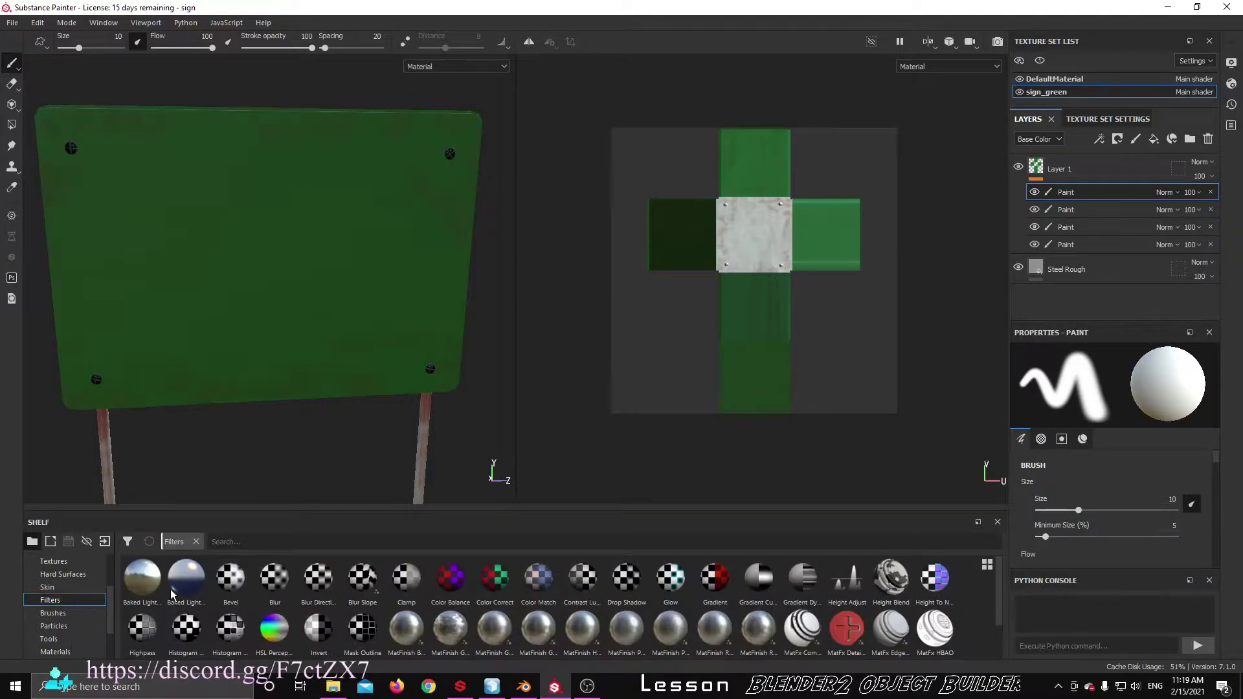
{"action": "left_click", "coordinate": [62, 627]}
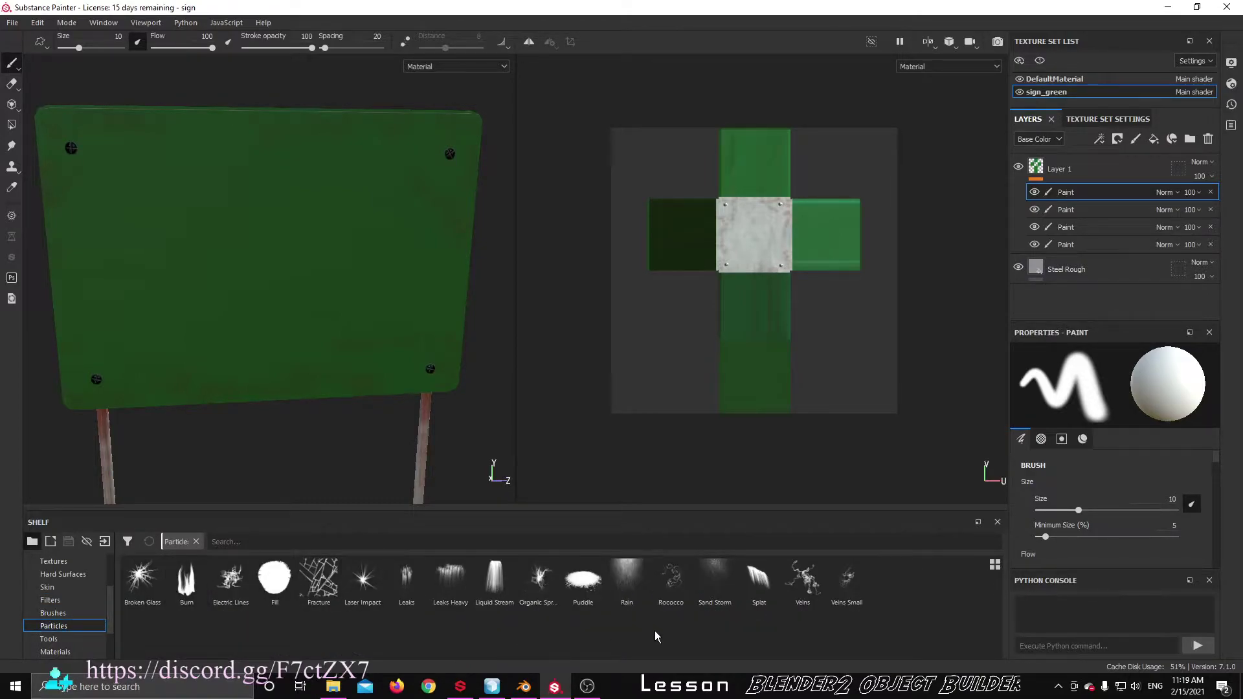
{"action": "left_click", "coordinate": [804, 581]}
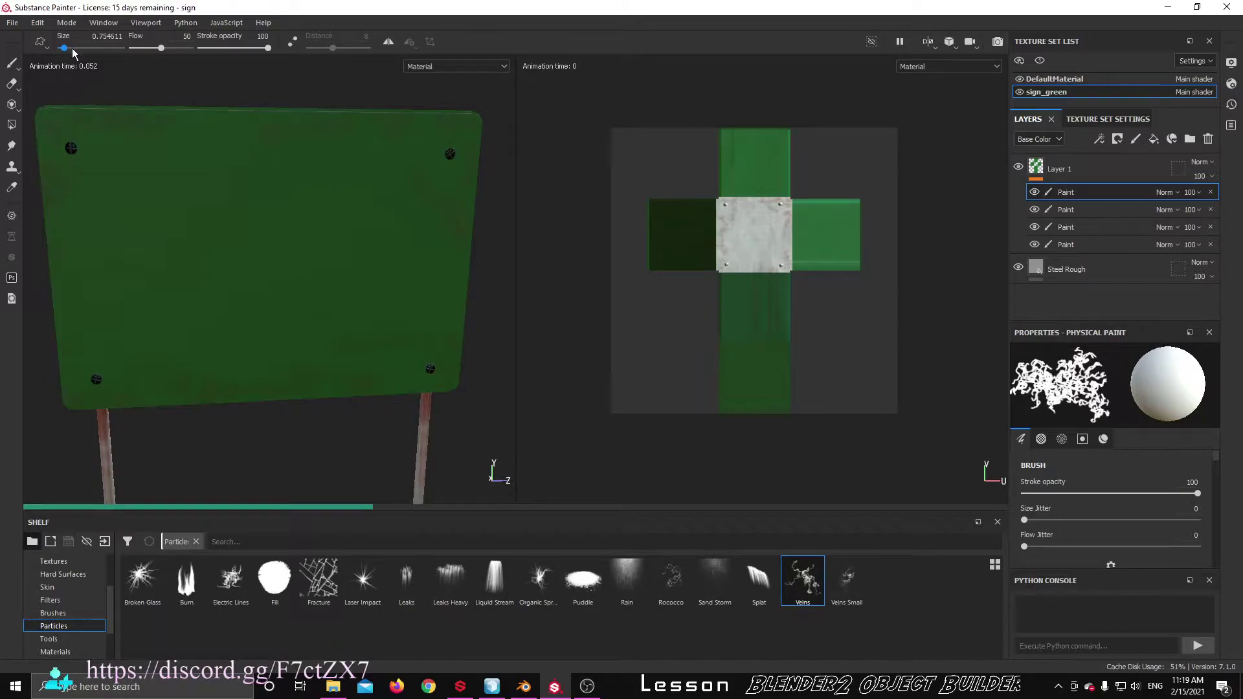
{"action": "left_click_drag", "start_coordinate": [66, 48], "coordinate": [70, 48]}
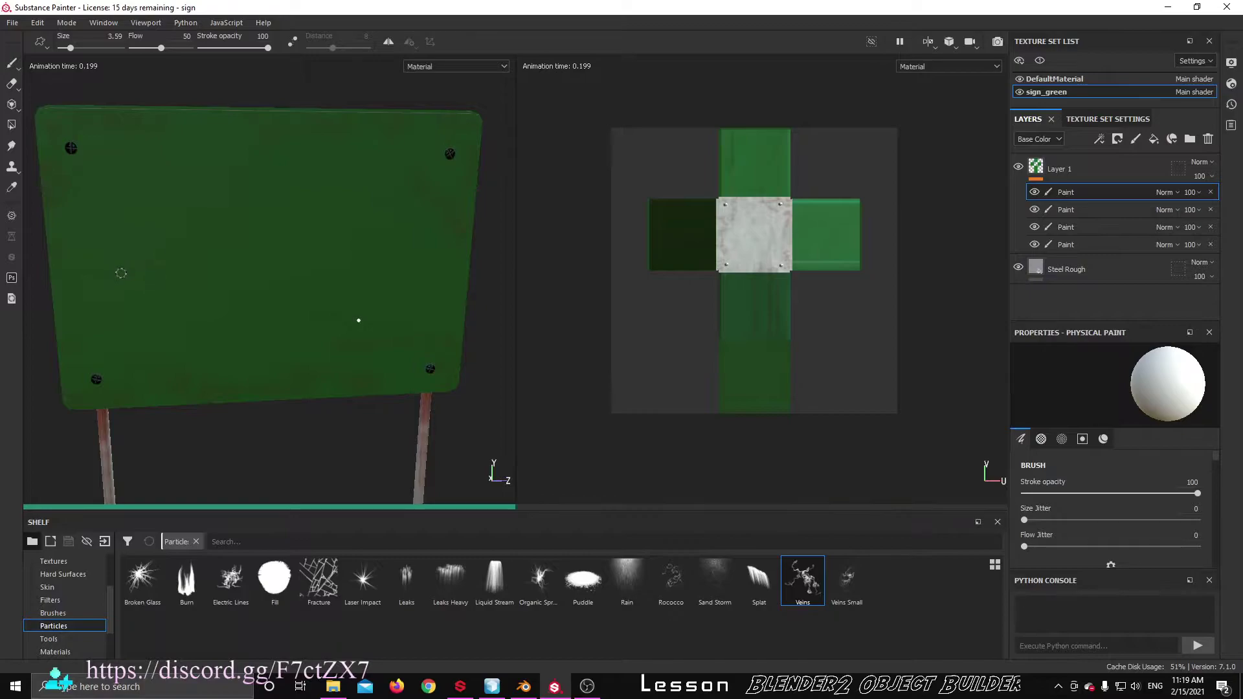
{"action": "left_click", "coordinate": [120, 272]}
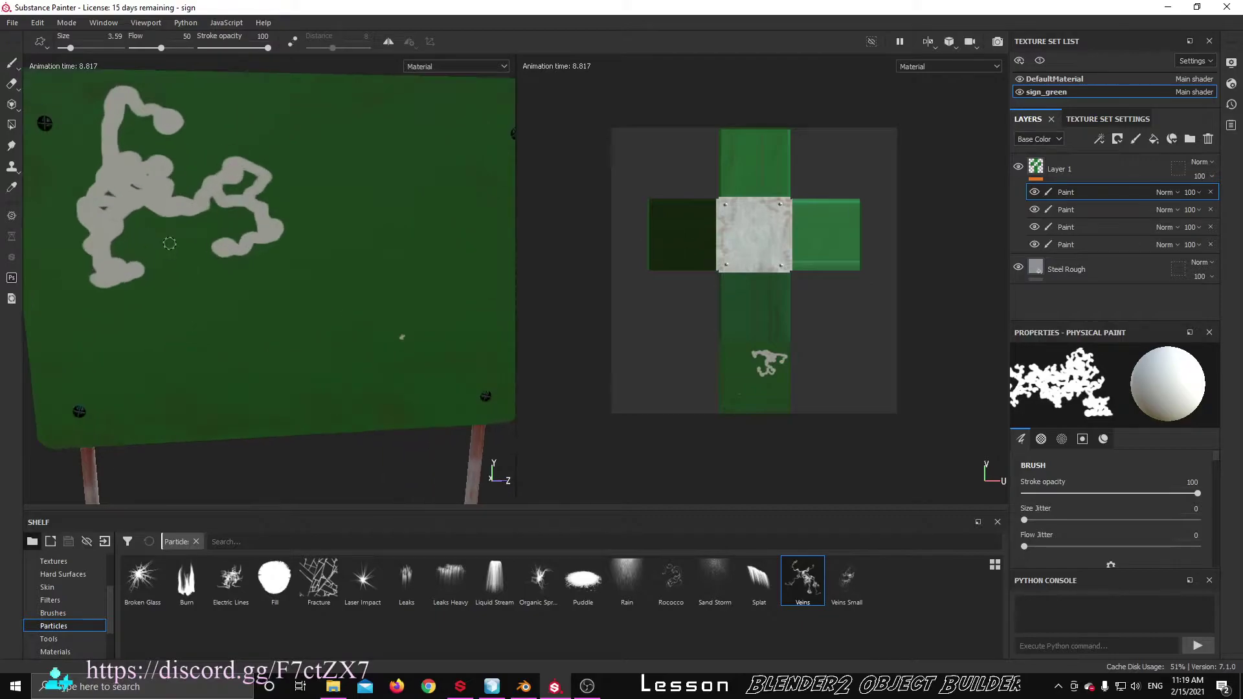
Zoom the view briefly and close Substance Painter
{"action": "scroll", "coordinate": [169, 246], "scroll_direction": "up", "scroll_amount": 5}
{"action": "scroll", "coordinate": [166, 243], "scroll_direction": "down", "scroll_amount": 2}
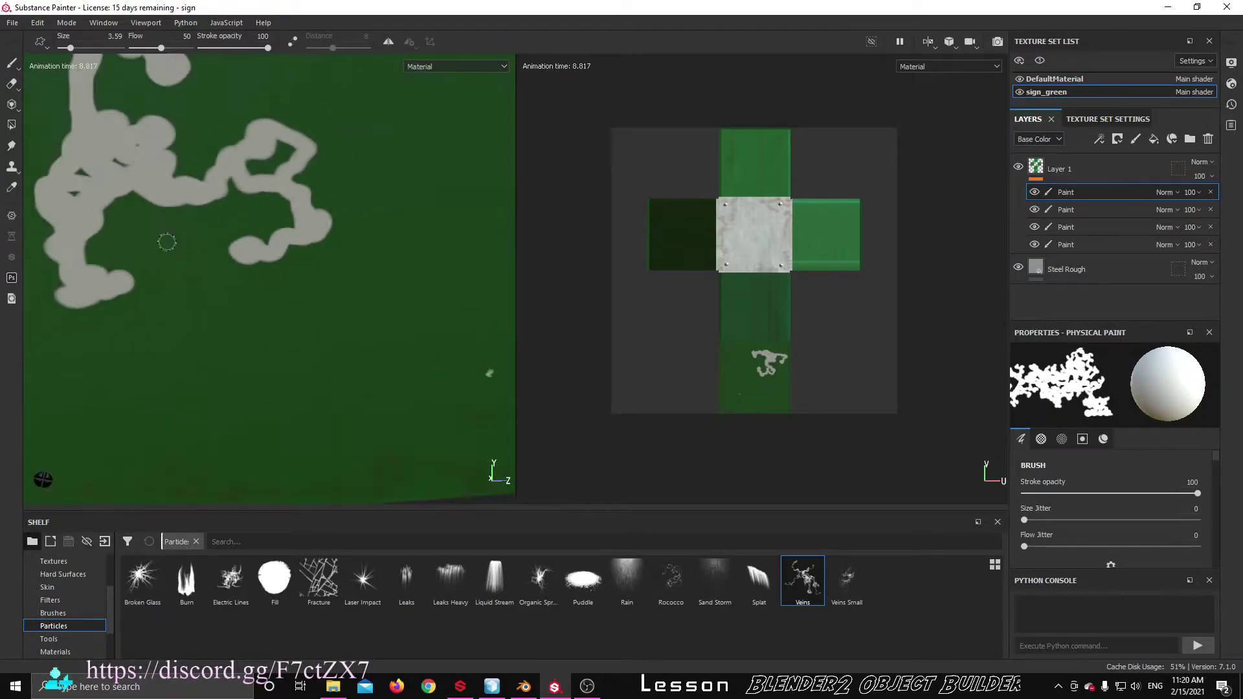
{"action": "left_click", "coordinate": [1227, 7]}
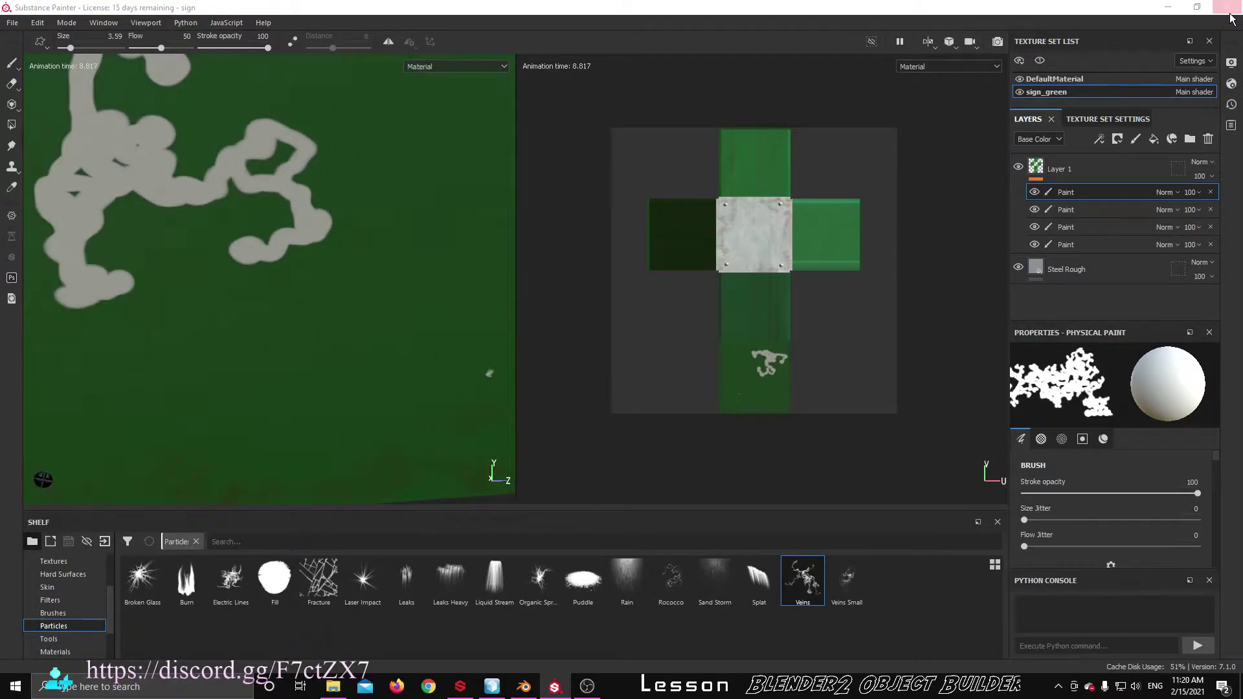
Discard the unsaved paint changes and switch to Object Builder
{"action": "left_click", "coordinate": [599, 361]}
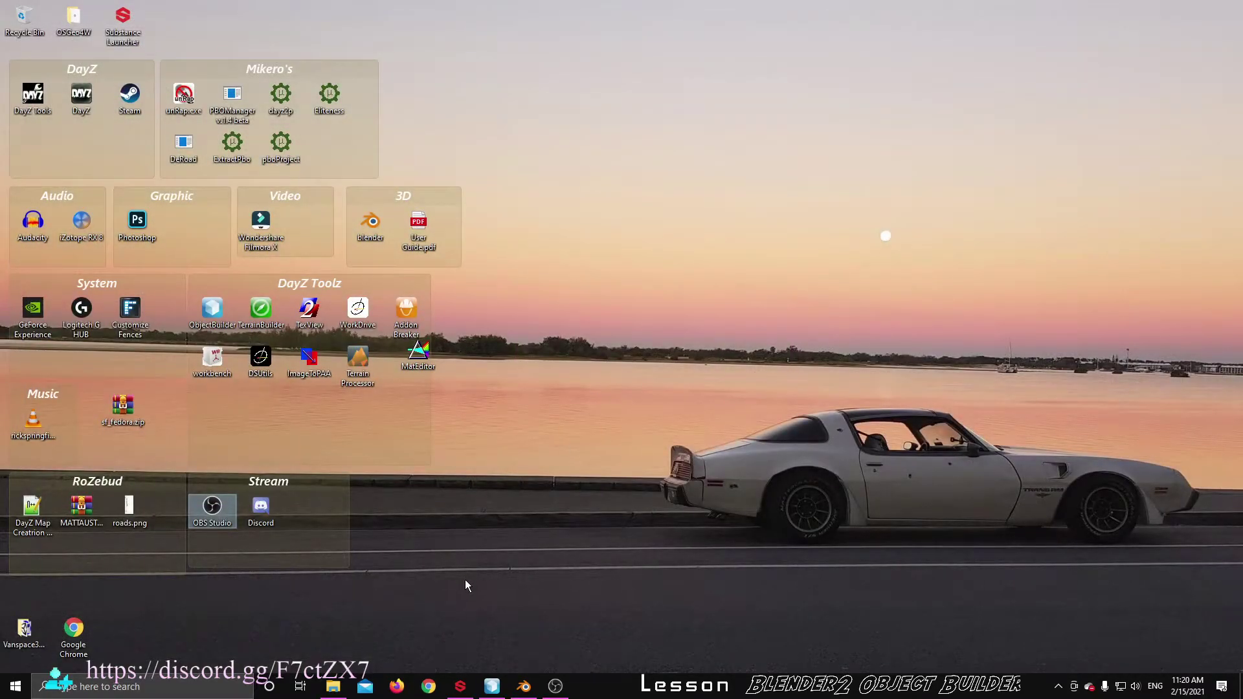
{"action": "left_click", "coordinate": [491, 687]}
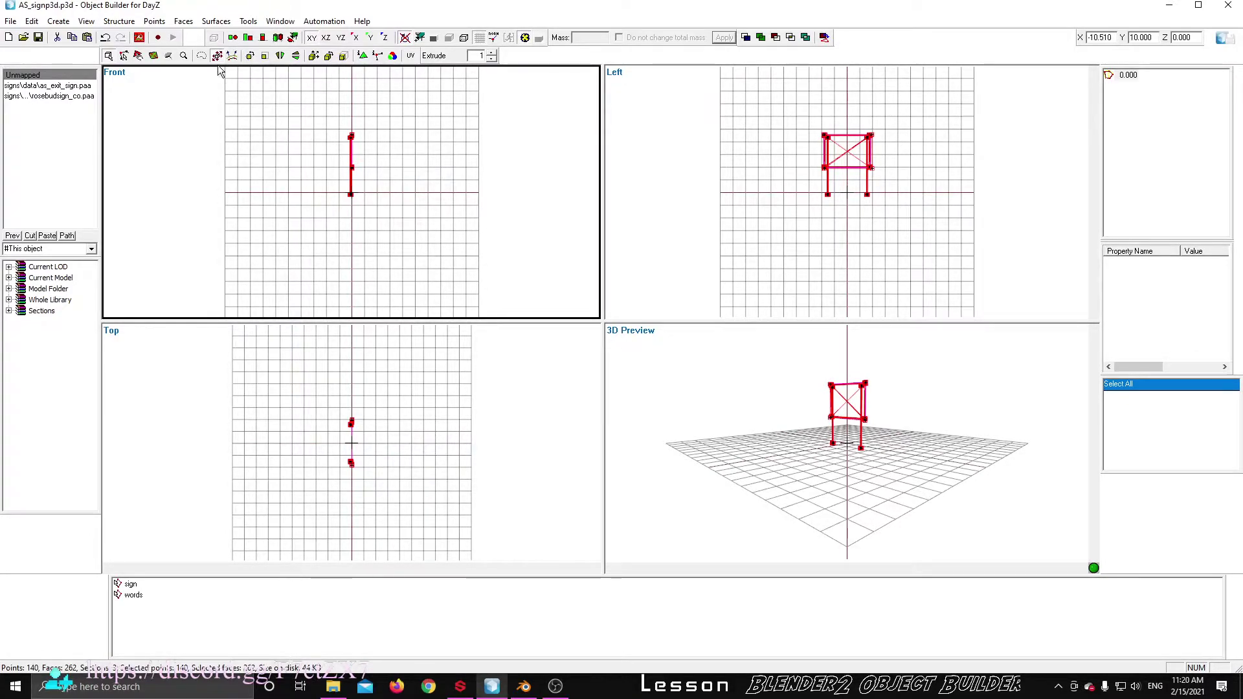
{"action": "left_click", "coordinate": [140, 37]}
{"action": "left_click", "coordinate": [188, 43]}
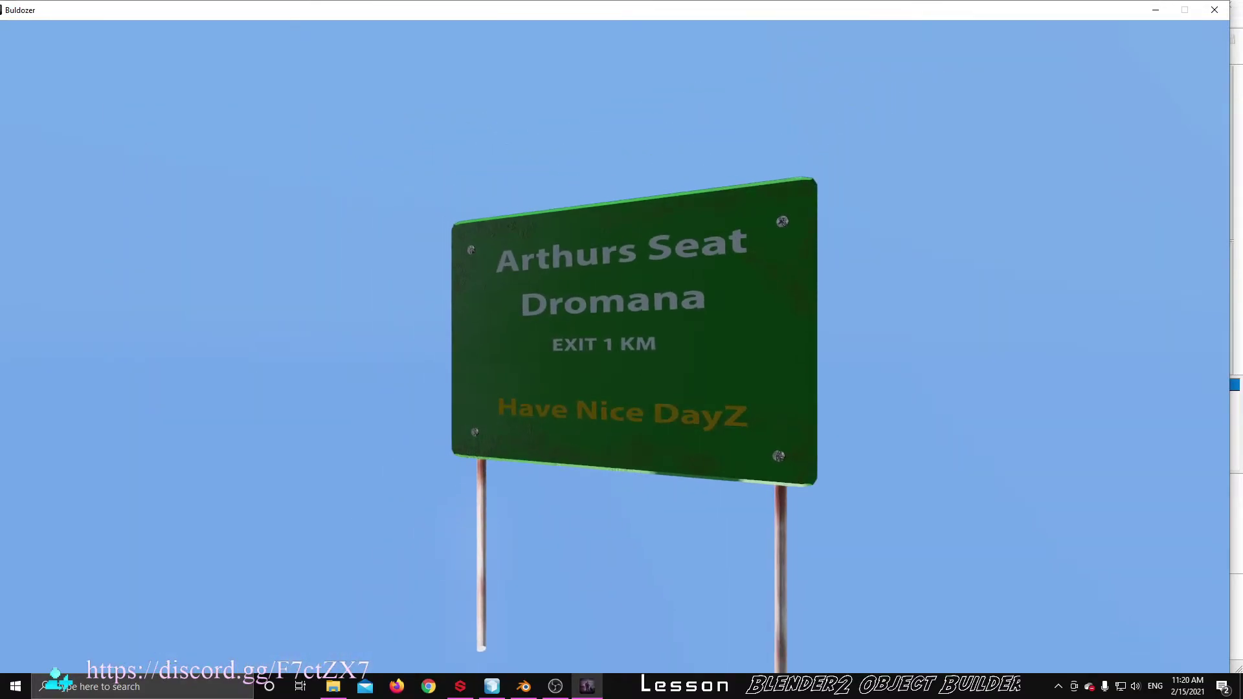
{"action": "key", "text": "alt+F4"}
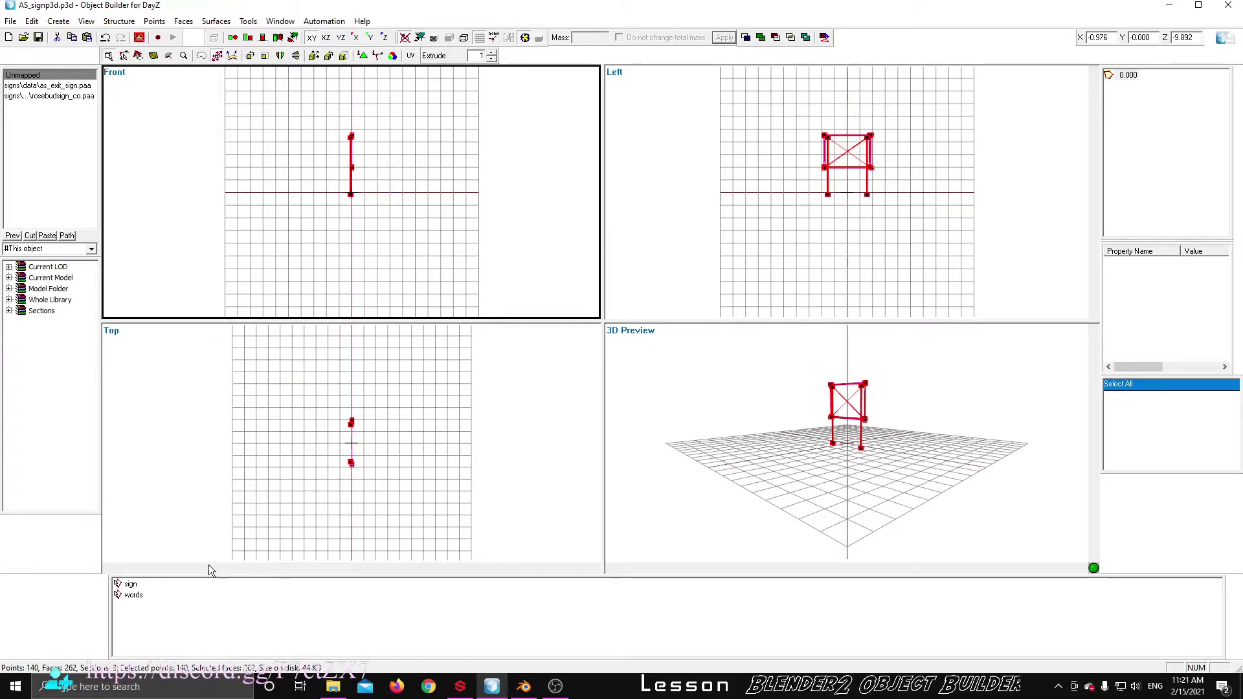
Open Face Properties for the 'words' selection, highlight its as_exit_sign.paa texture path, then switch to File Explorer
{"action": "left_click", "coordinate": [129, 585]}
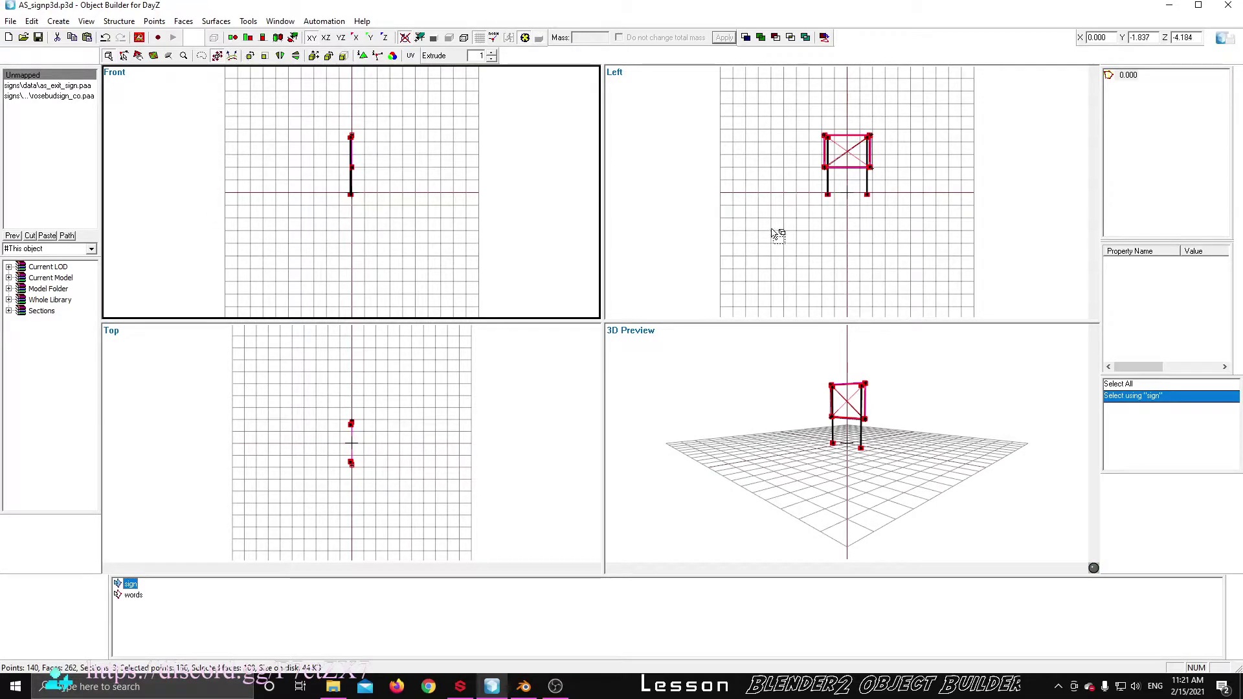
{"action": "left_click", "coordinate": [132, 596]}
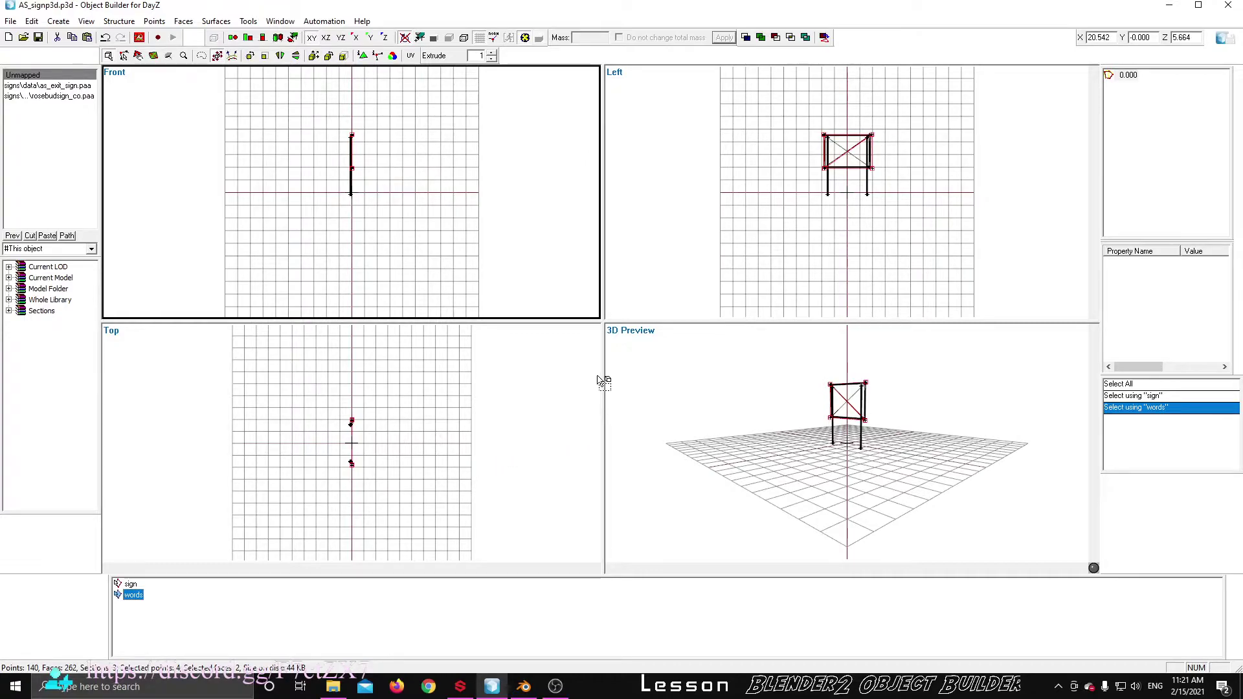
{"action": "left_click", "coordinate": [58, 22]}
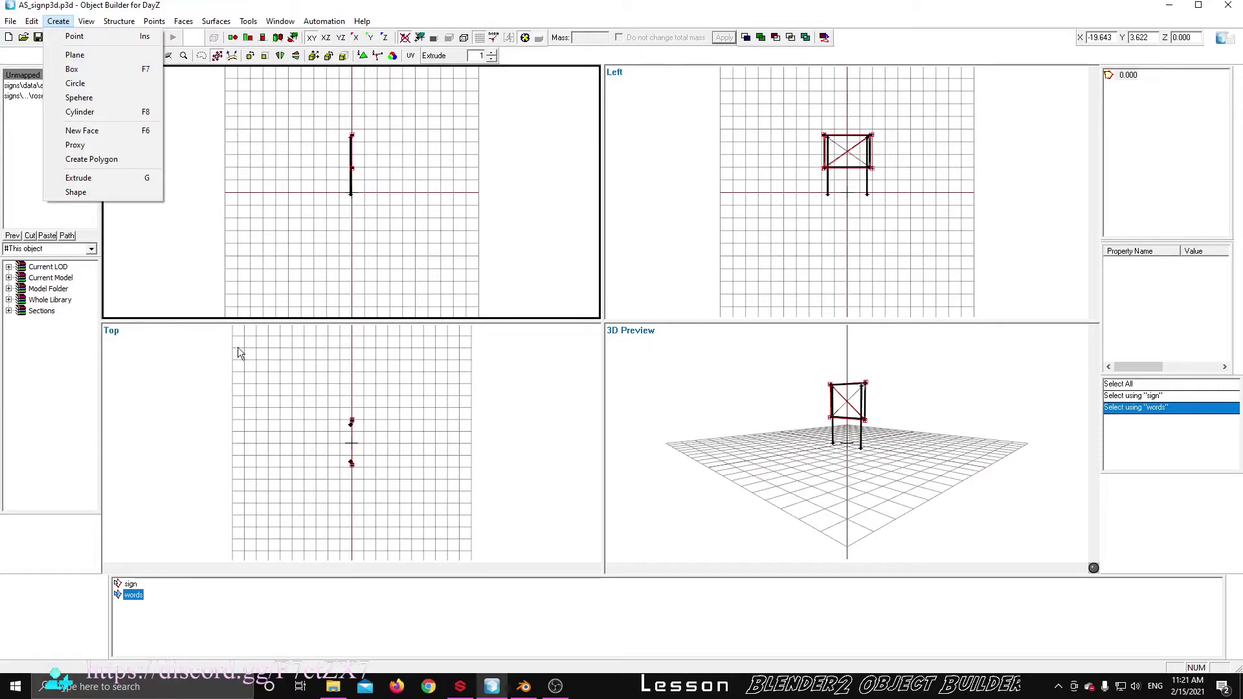
{"action": "left_click", "coordinate": [310, 440]}
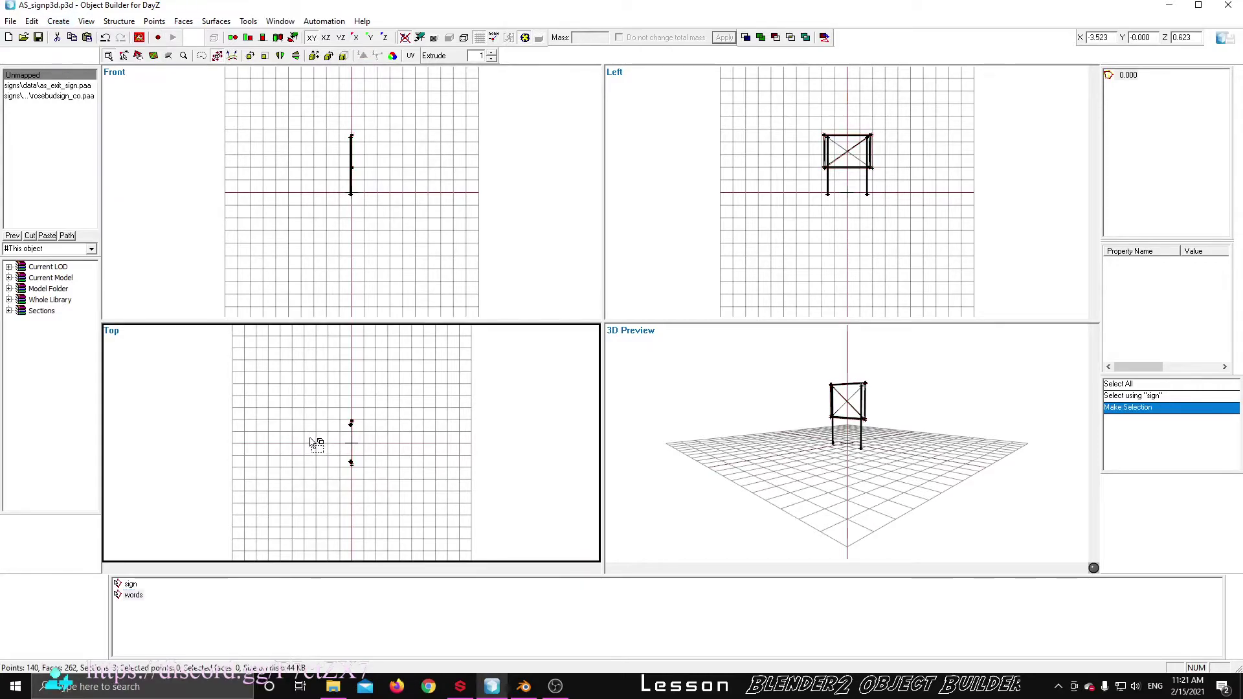
{"action": "left_click", "coordinate": [132, 596]}
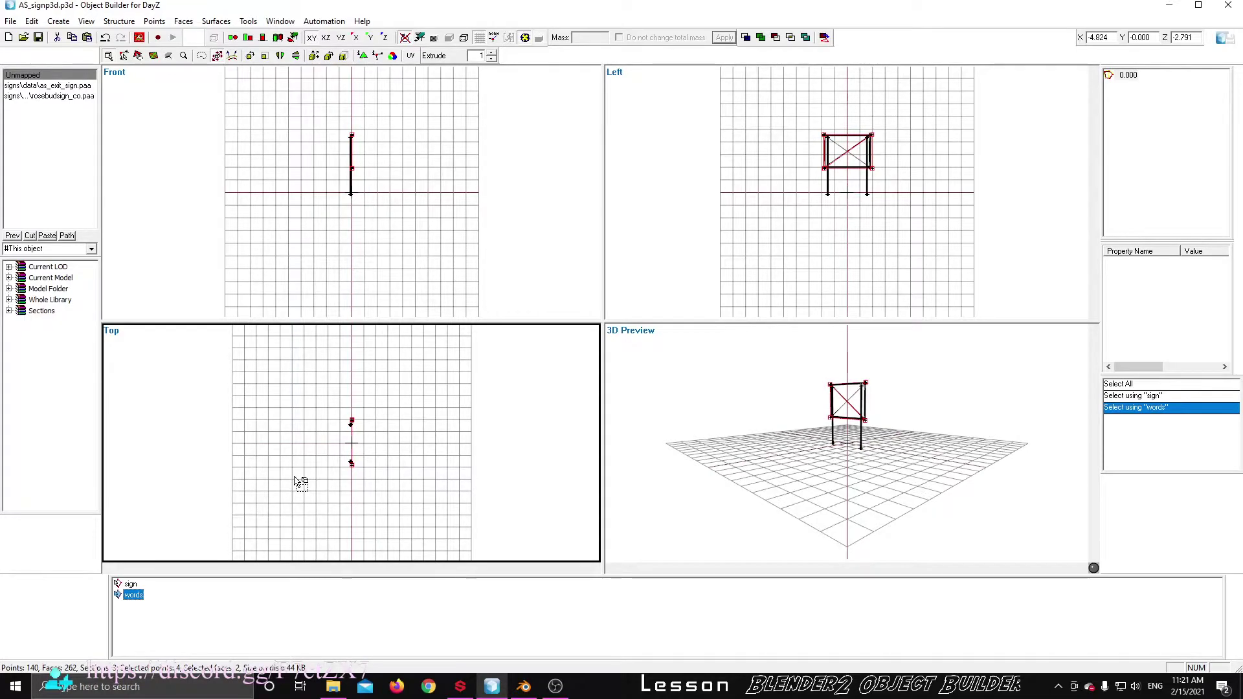
{"action": "key", "text": "e"}
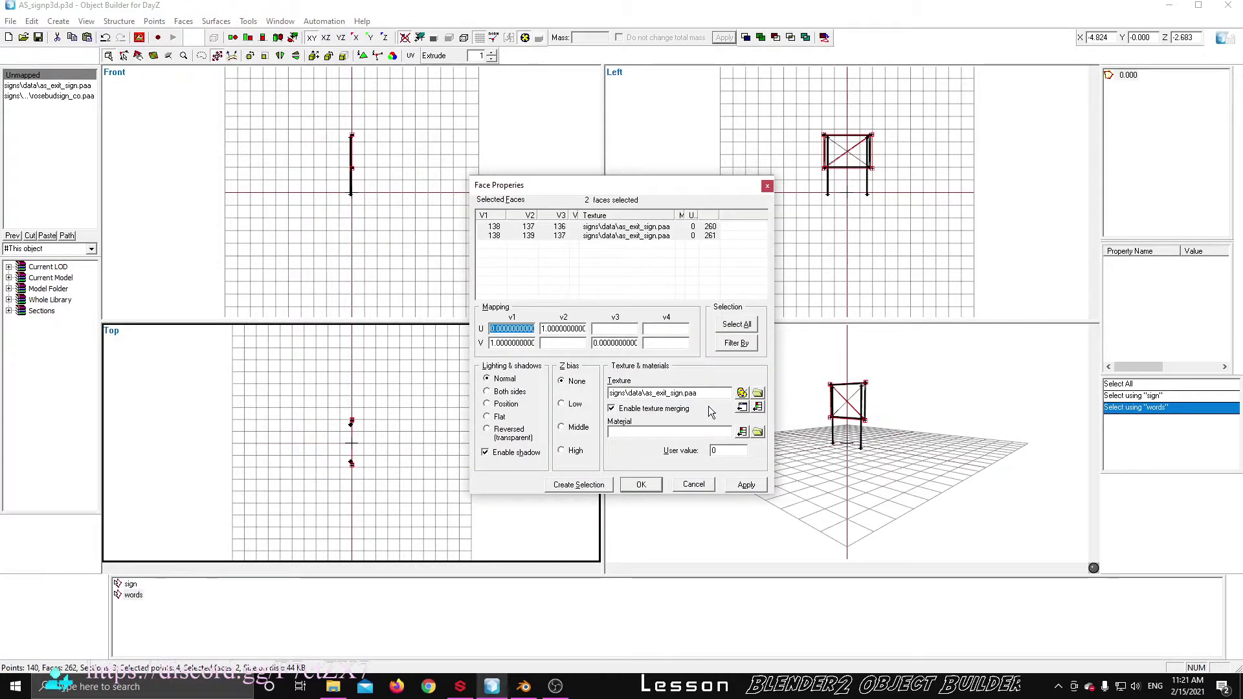
{"action": "left_click_drag", "start_coordinate": [700, 395], "coordinate": [608, 397]}
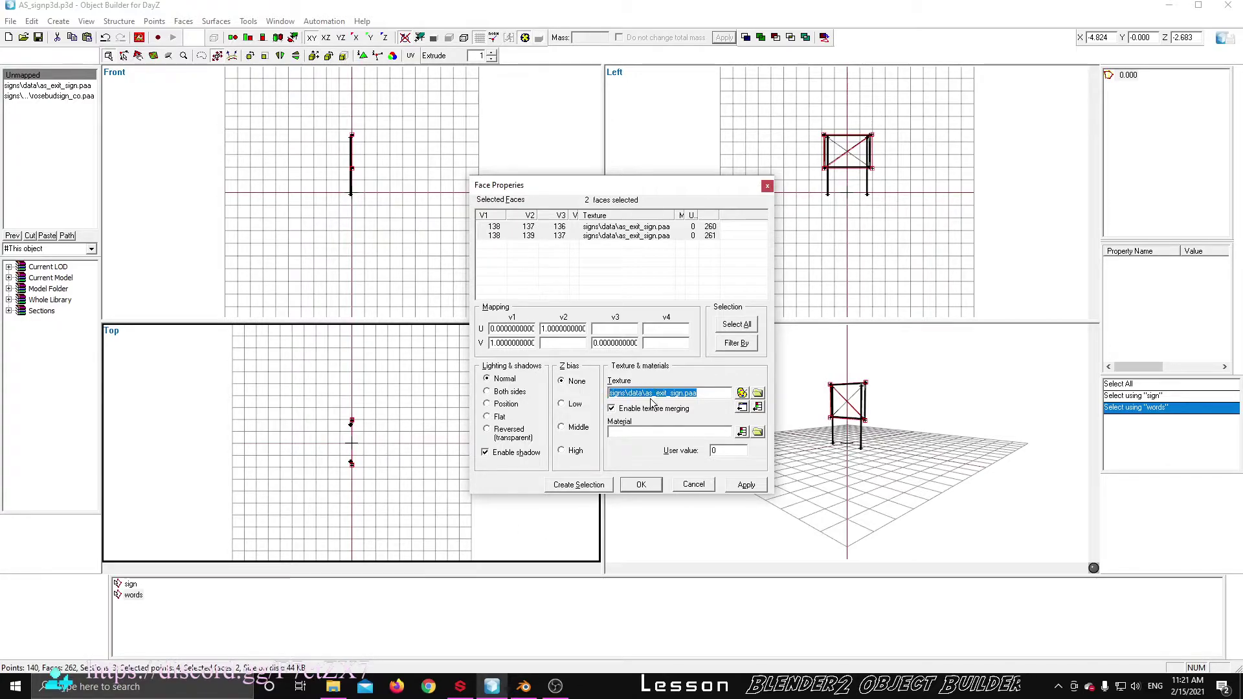
{"action": "left_click", "coordinate": [333, 686]}
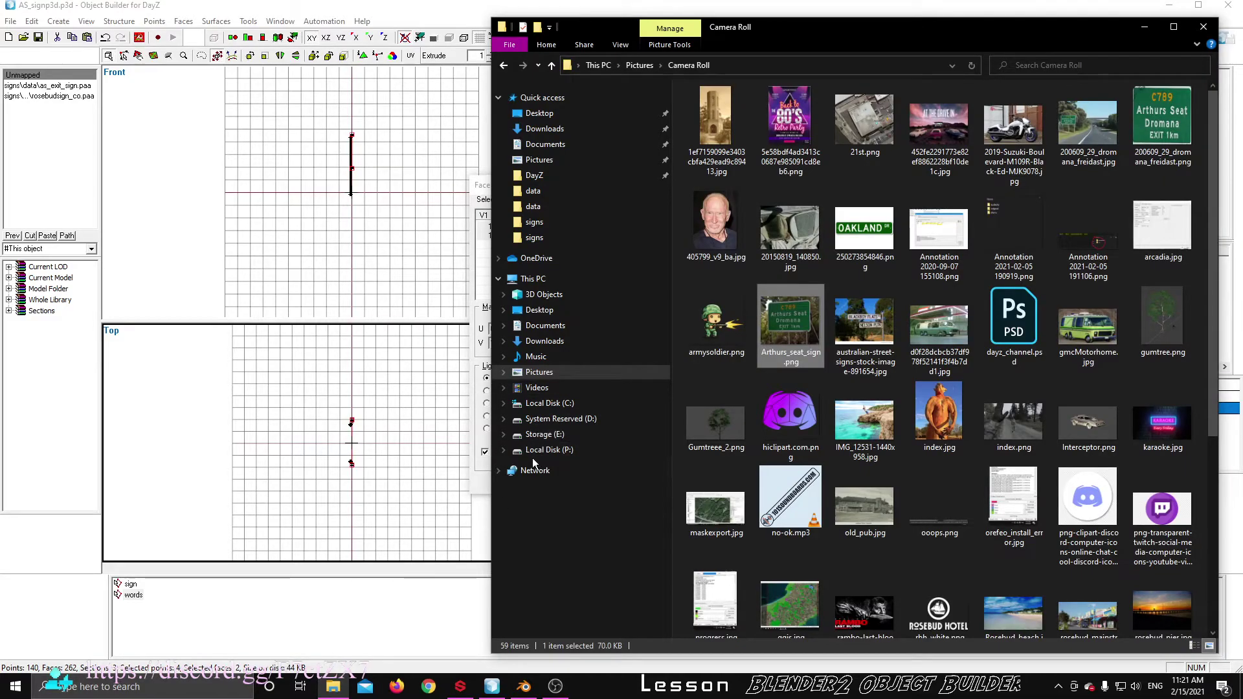
Navigate File Explorer to the P:\signs\data folder
{"action": "left_click", "coordinate": [544, 450]}
{"action": "scroll", "coordinate": [773, 458], "scroll_direction": "down", "scroll_amount": 6}
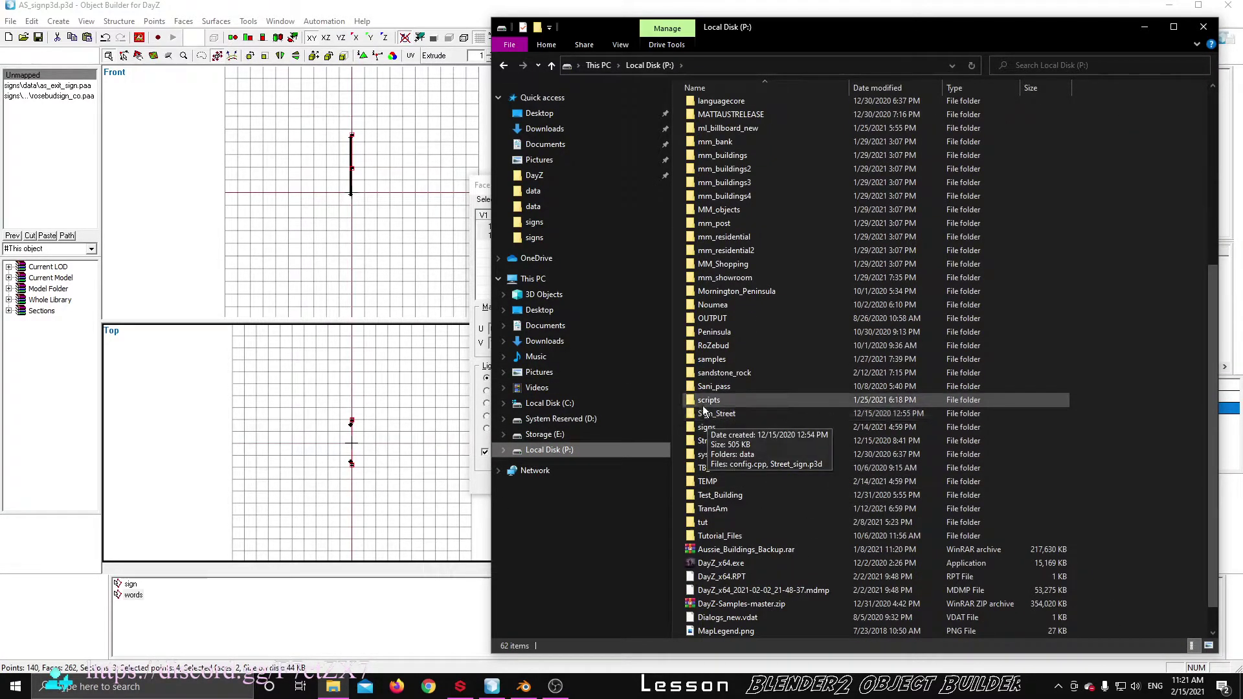
{"action": "double_click", "coordinate": [706, 426]}
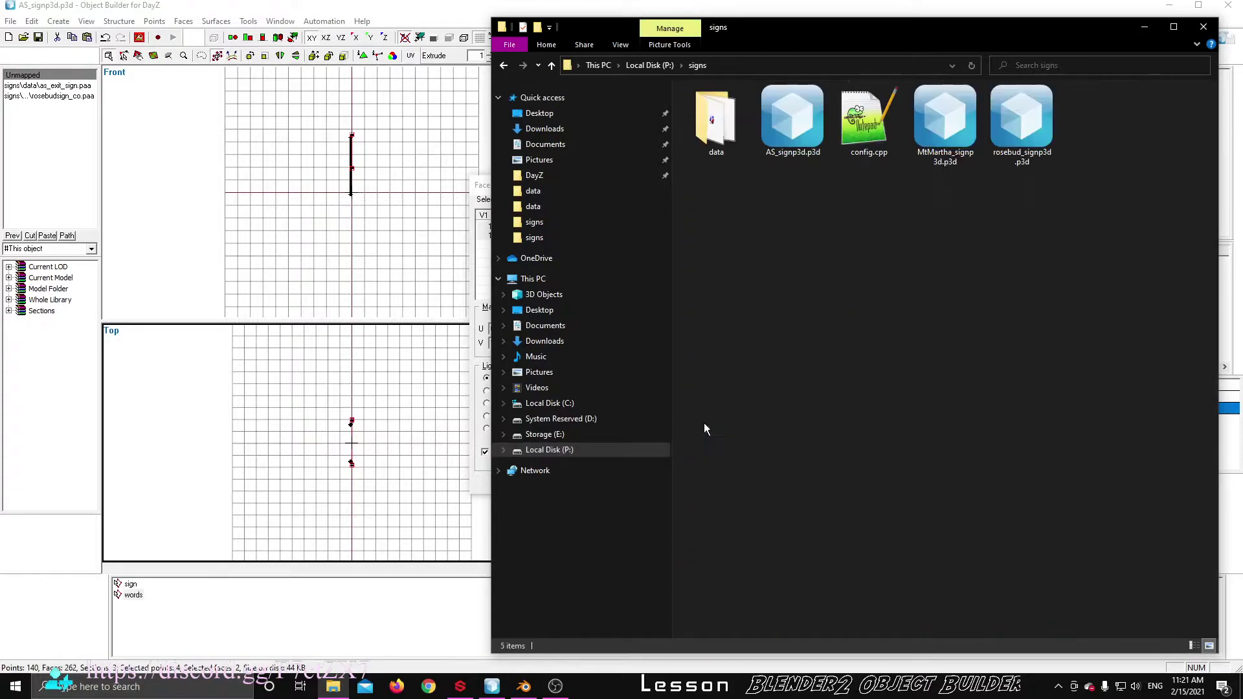
{"action": "double_click", "coordinate": [727, 148]}
Preview AS_Exit_sign.paa and MtMartha_Exit_sign.paa in Texture Viewer
{"action": "double_click", "coordinate": [728, 109]}
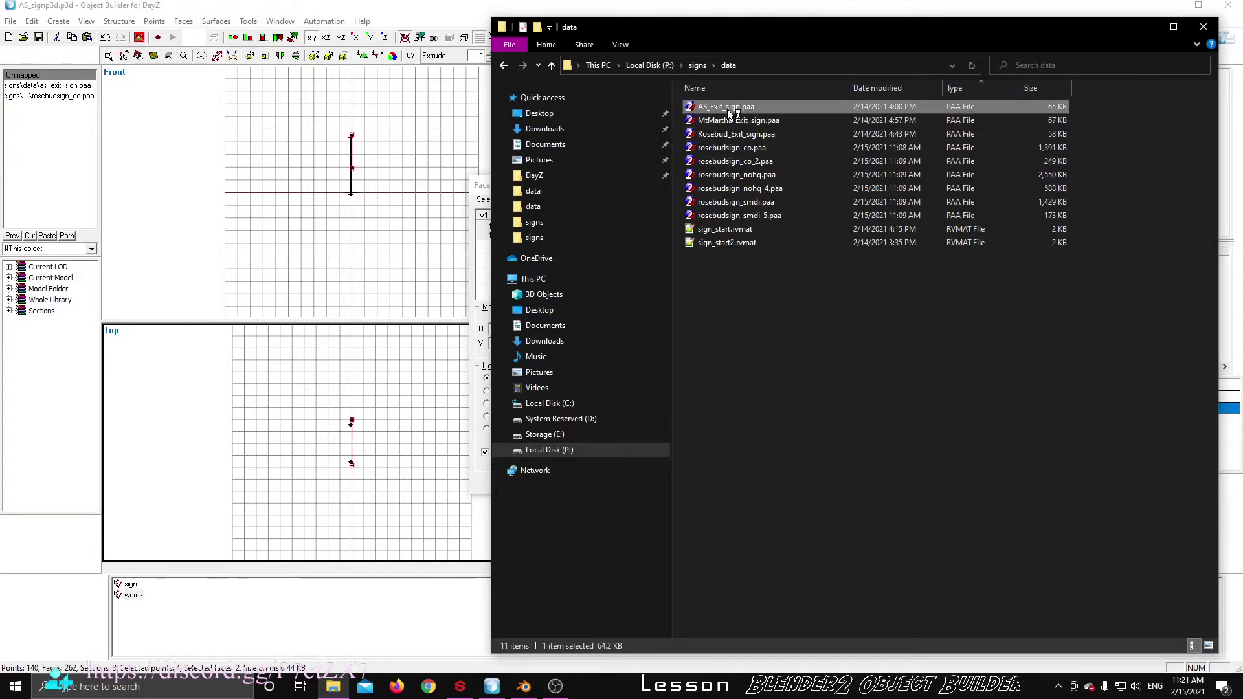
{"action": "scroll", "coordinate": [663, 205], "scroll_direction": "down", "scroll_amount": 2}
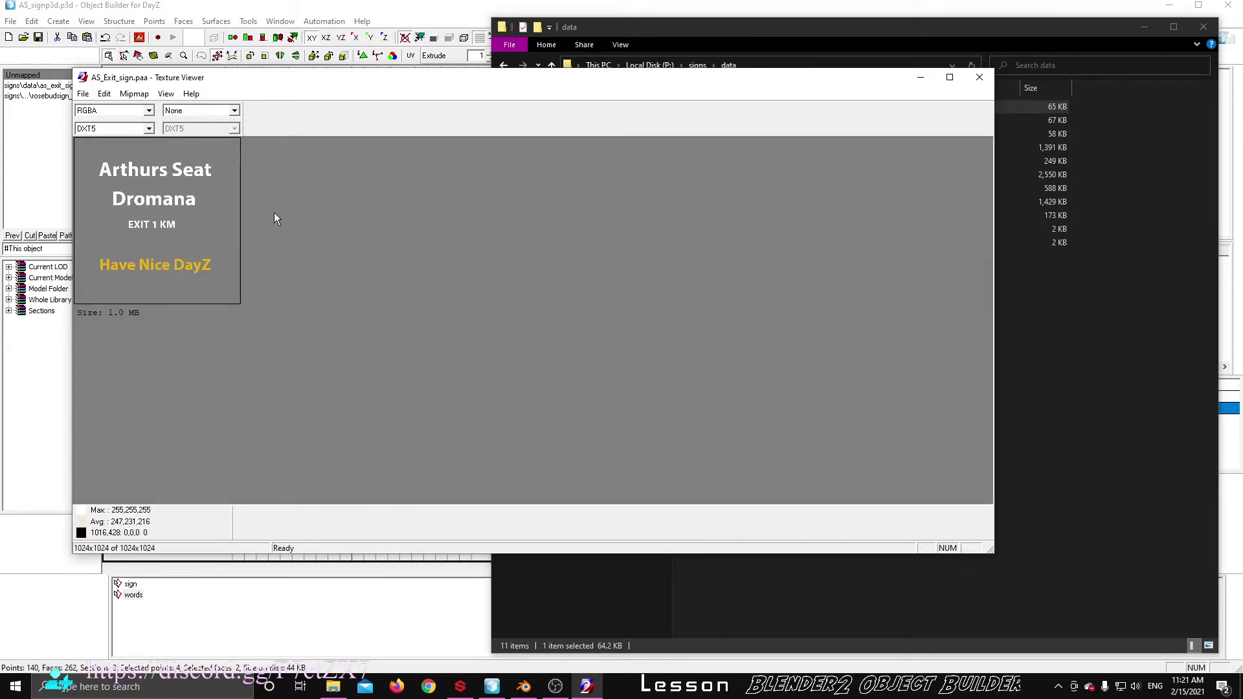
{"action": "left_click", "coordinate": [921, 77]}
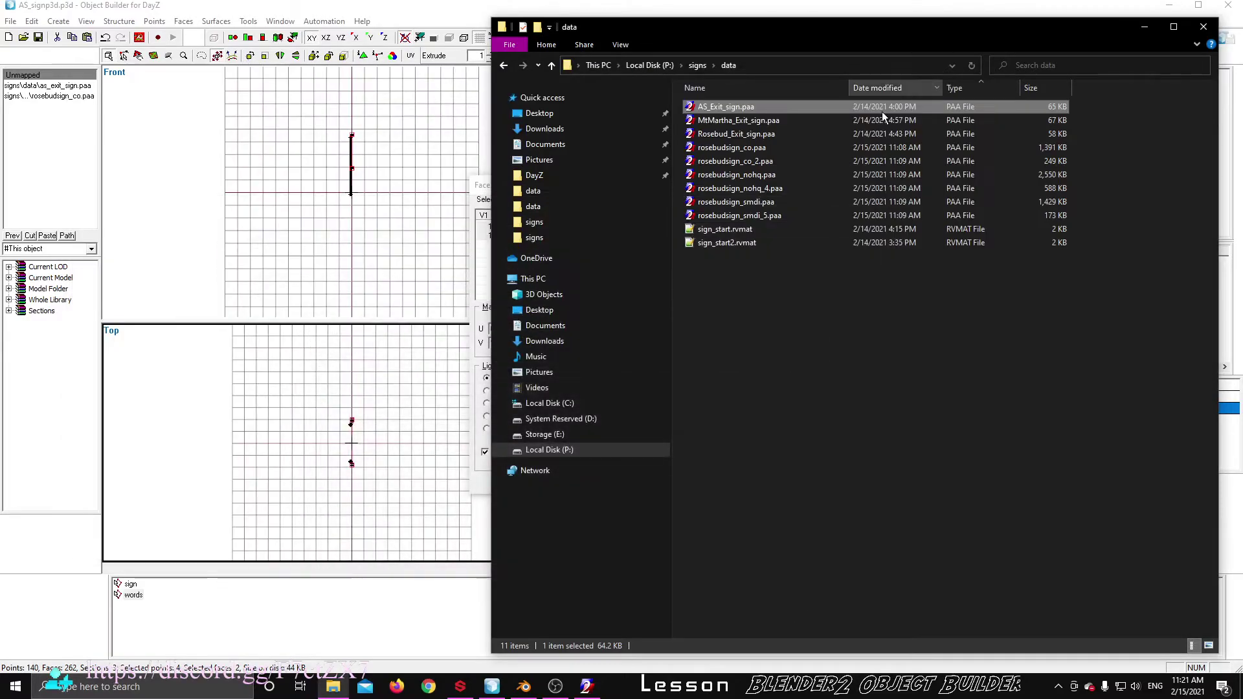
{"action": "left_click", "coordinate": [735, 124]}
{"action": "double_click", "coordinate": [736, 130]}
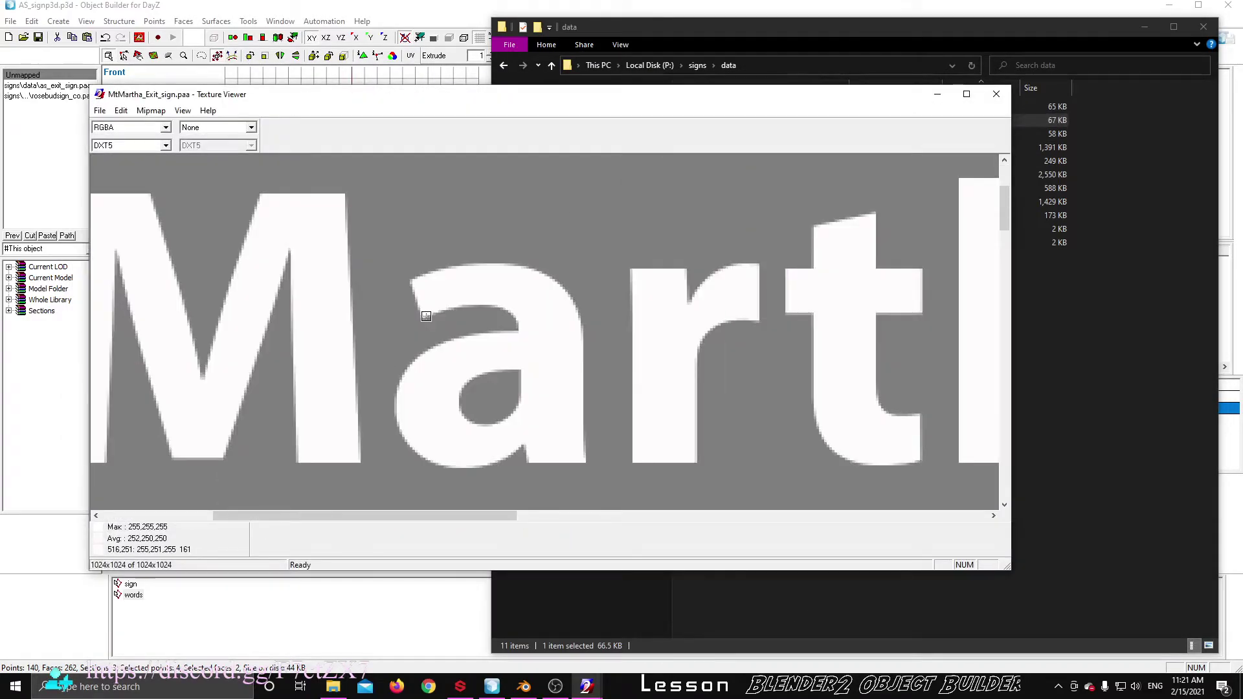
{"action": "scroll", "coordinate": [178, 196], "scroll_direction": "up", "scroll_amount": 1}
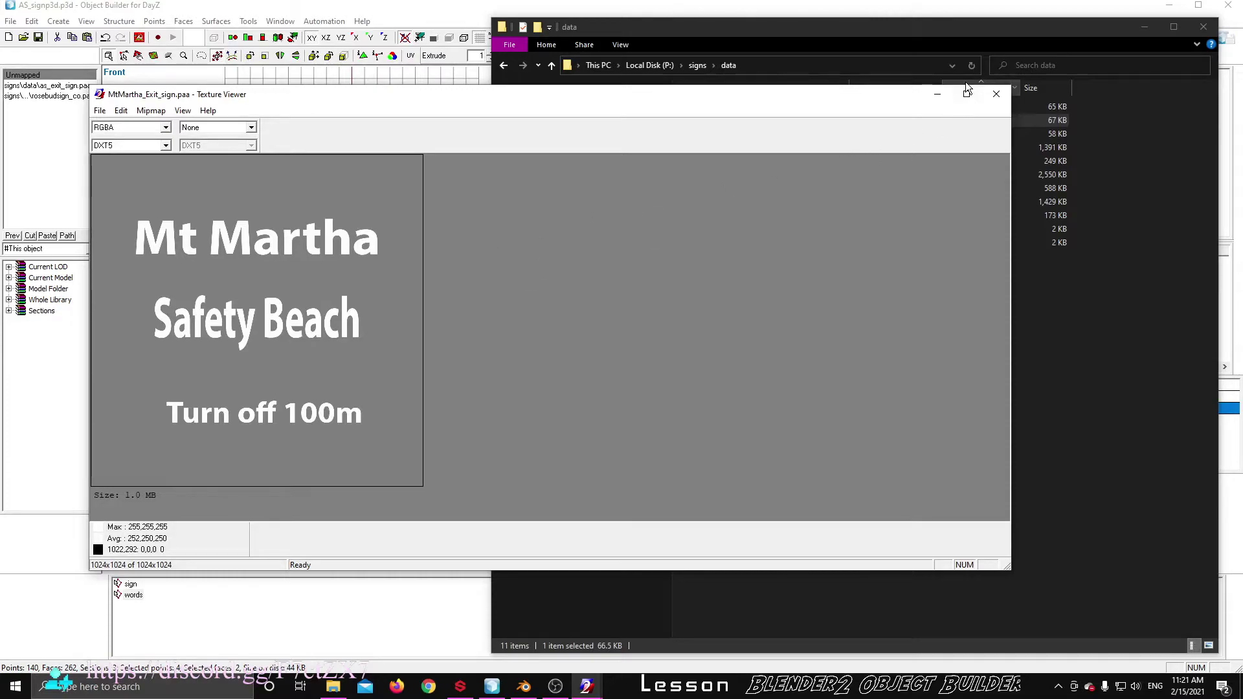
{"action": "left_click", "coordinate": [994, 95]}
Preview Rosebud_Exit_sign.paa, then return to Object Builder with Face Properties cancelled
{"action": "left_click", "coordinate": [727, 135]}
{"action": "double_click", "coordinate": [727, 135]}
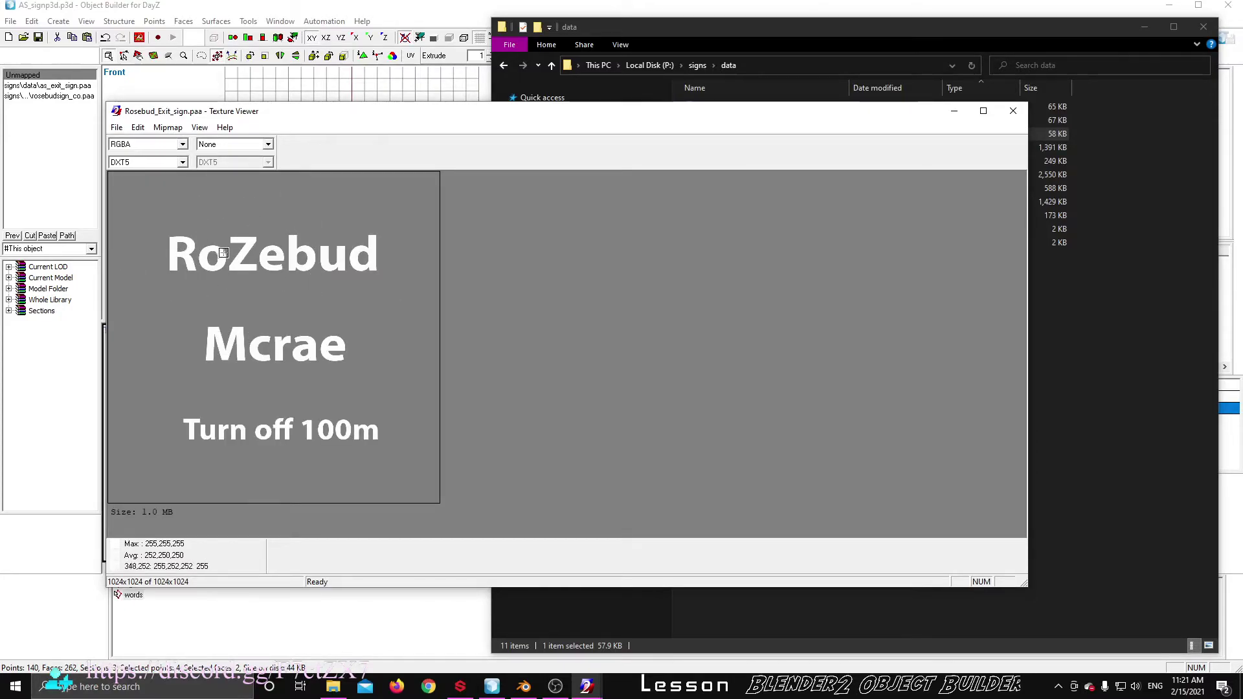
{"action": "left_click", "coordinate": [1012, 111]}
{"action": "left_click", "coordinate": [171, 480]}
{"action": "key", "text": "Escape"}
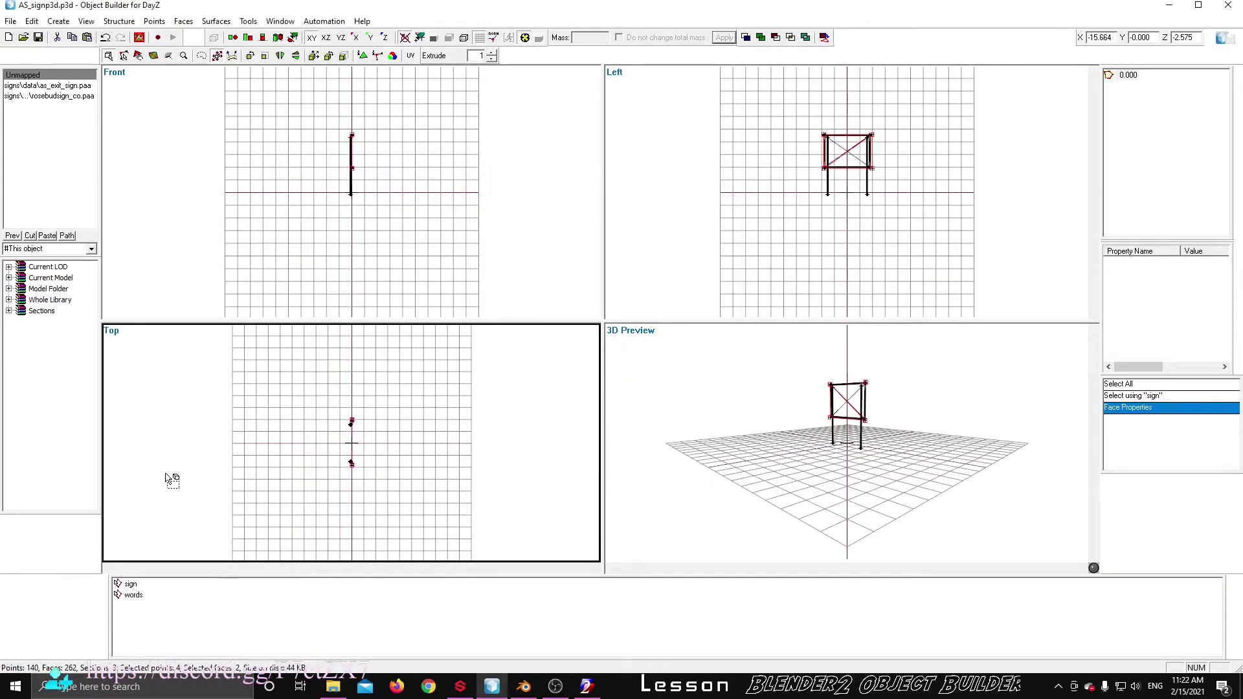
Apply signs\data\Rosebud_Exit_sign.paa as the texture of the 'words' faces
{"action": "left_click", "coordinate": [133, 595]}
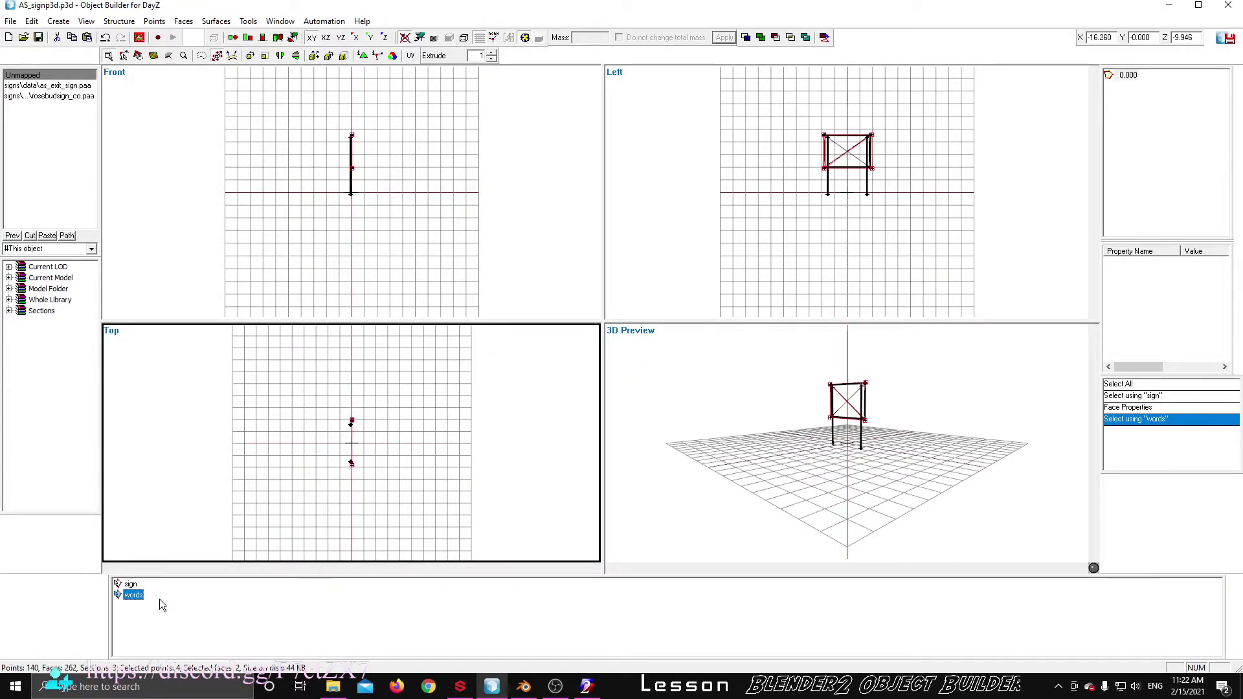
{"action": "key", "text": "e"}
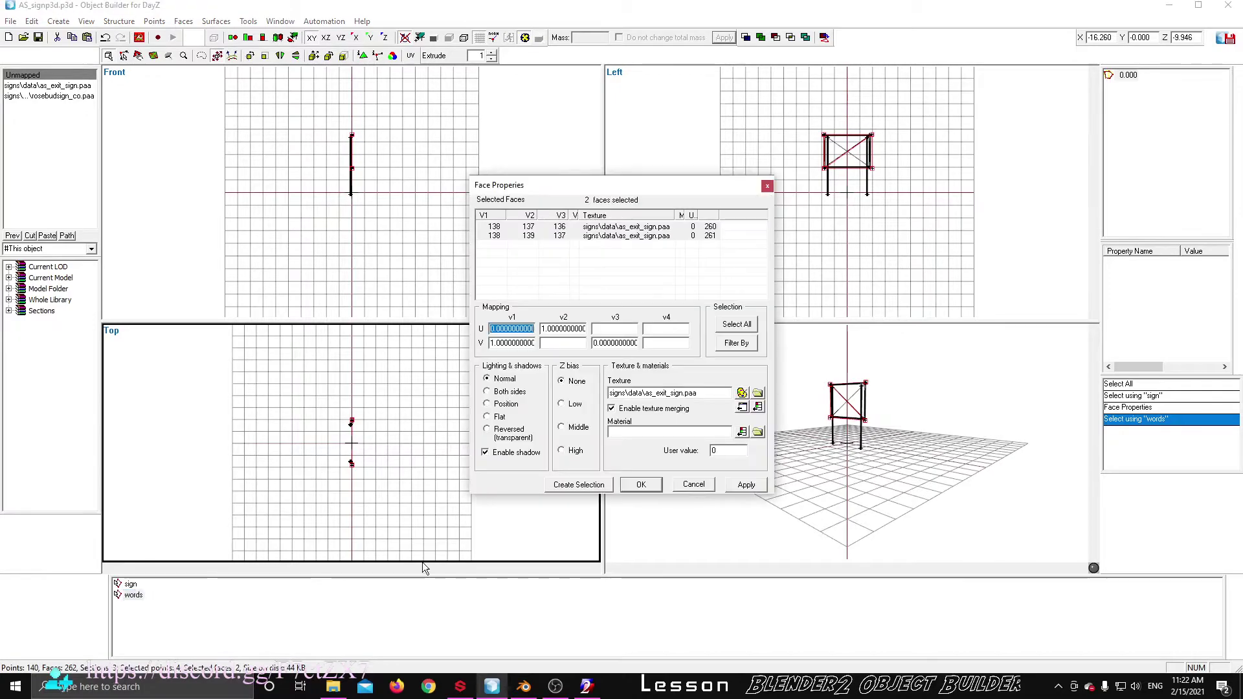
{"action": "left_click", "coordinate": [758, 393]}
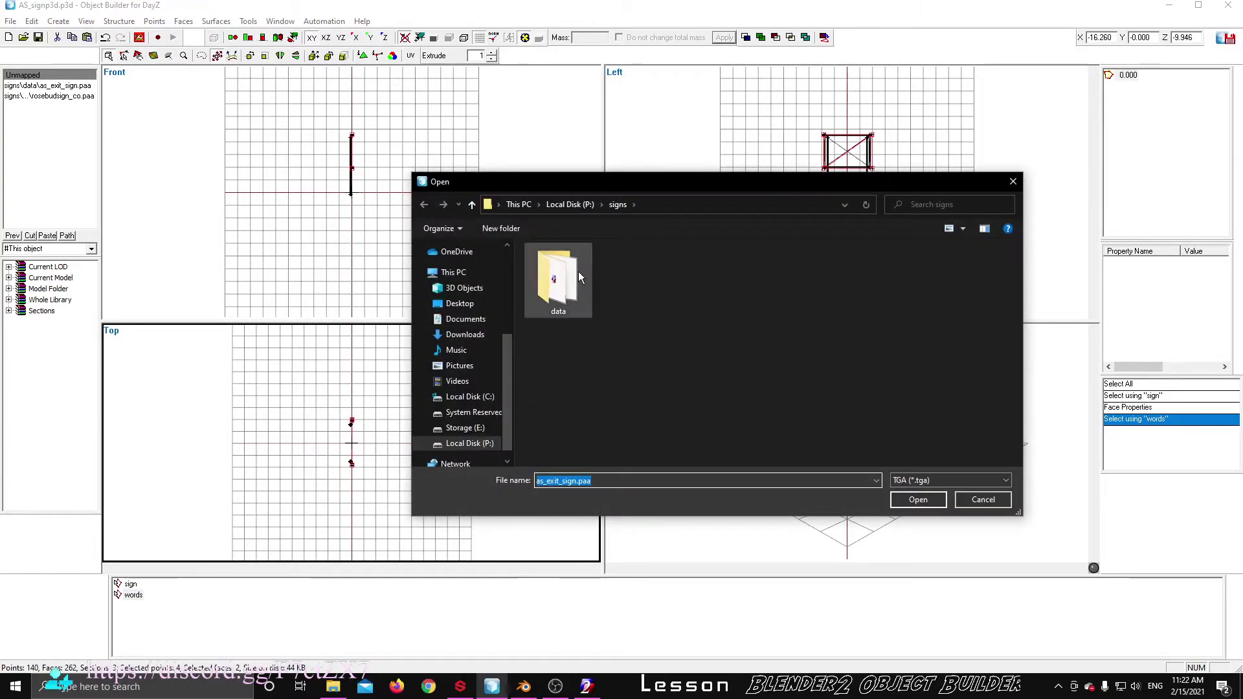
{"action": "double_click", "coordinate": [558, 277]}
{"action": "left_click", "coordinate": [961, 480]}
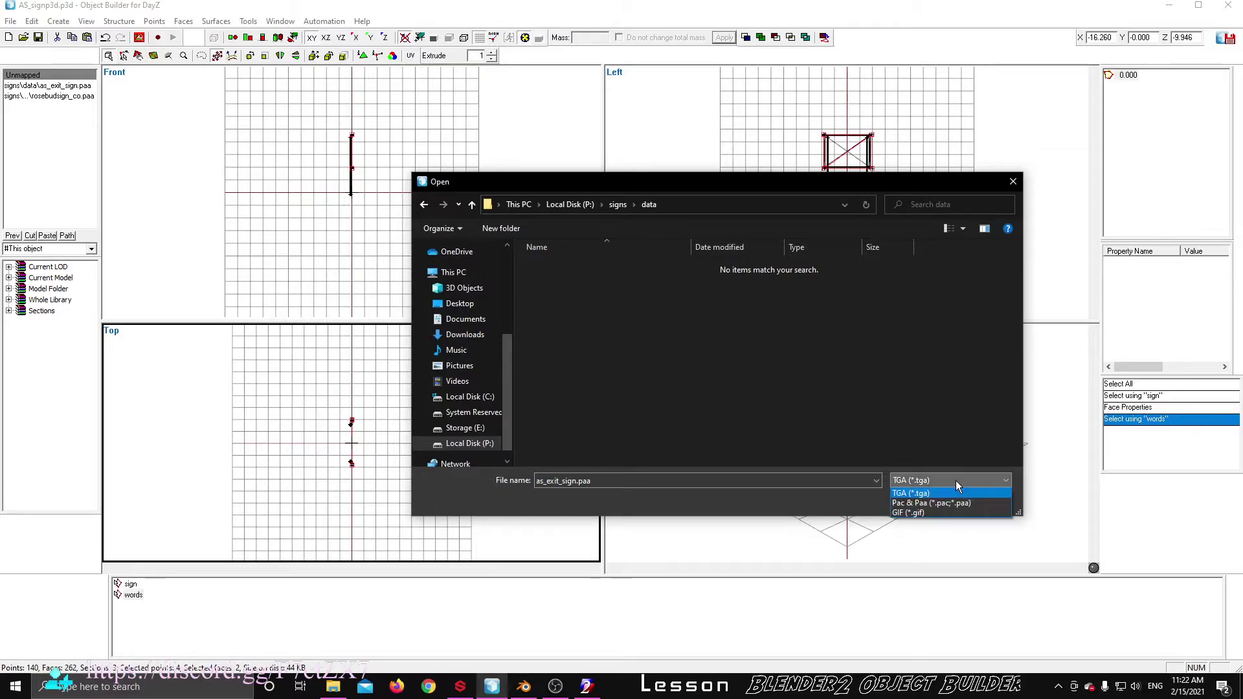
{"action": "left_click", "coordinate": [909, 505]}
{"action": "left_click", "coordinate": [597, 293]}
{"action": "left_click", "coordinate": [917, 500]}
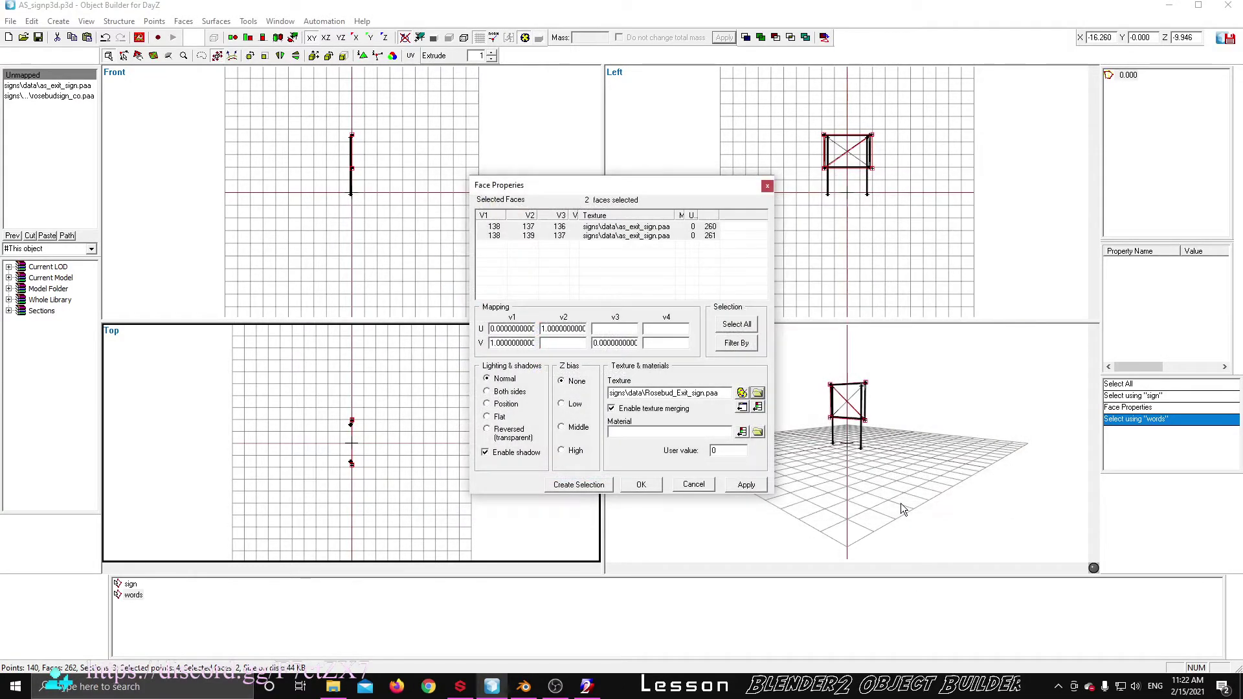
{"action": "left_click", "coordinate": [744, 484]}
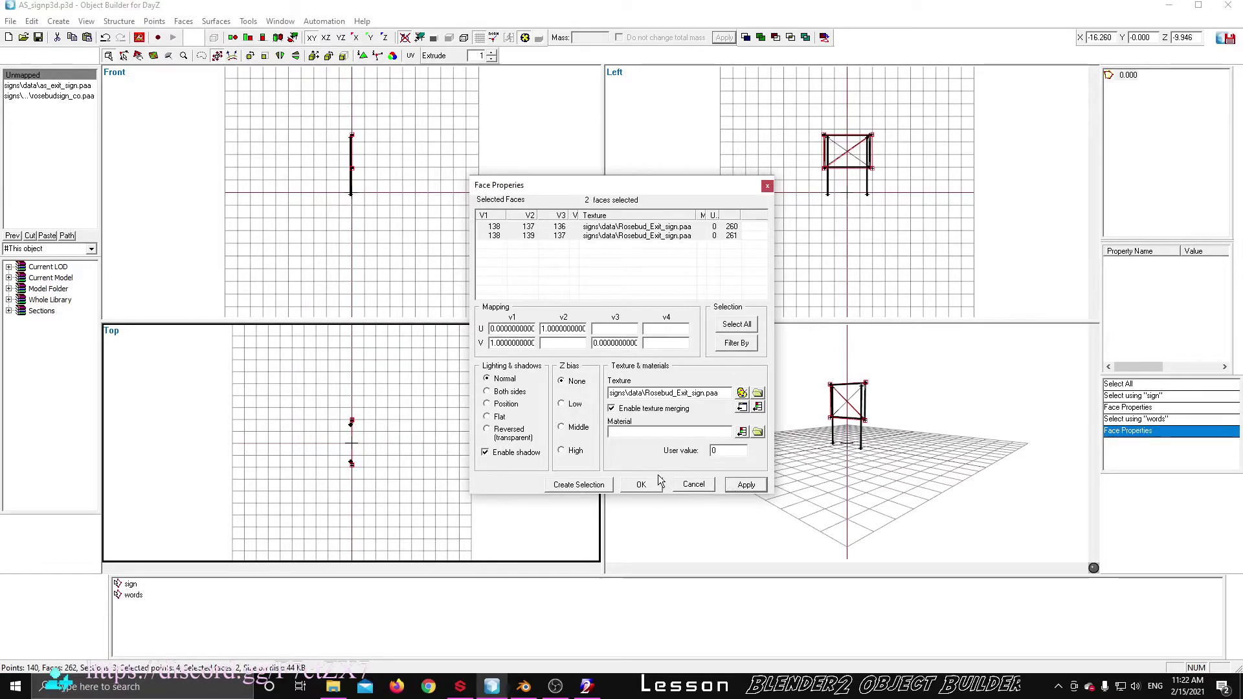
{"action": "left_click", "coordinate": [641, 484]}
Preview the whole selected sign model in Buldozer, then go back to Blender
{"action": "key", "text": "ctrl+a"}
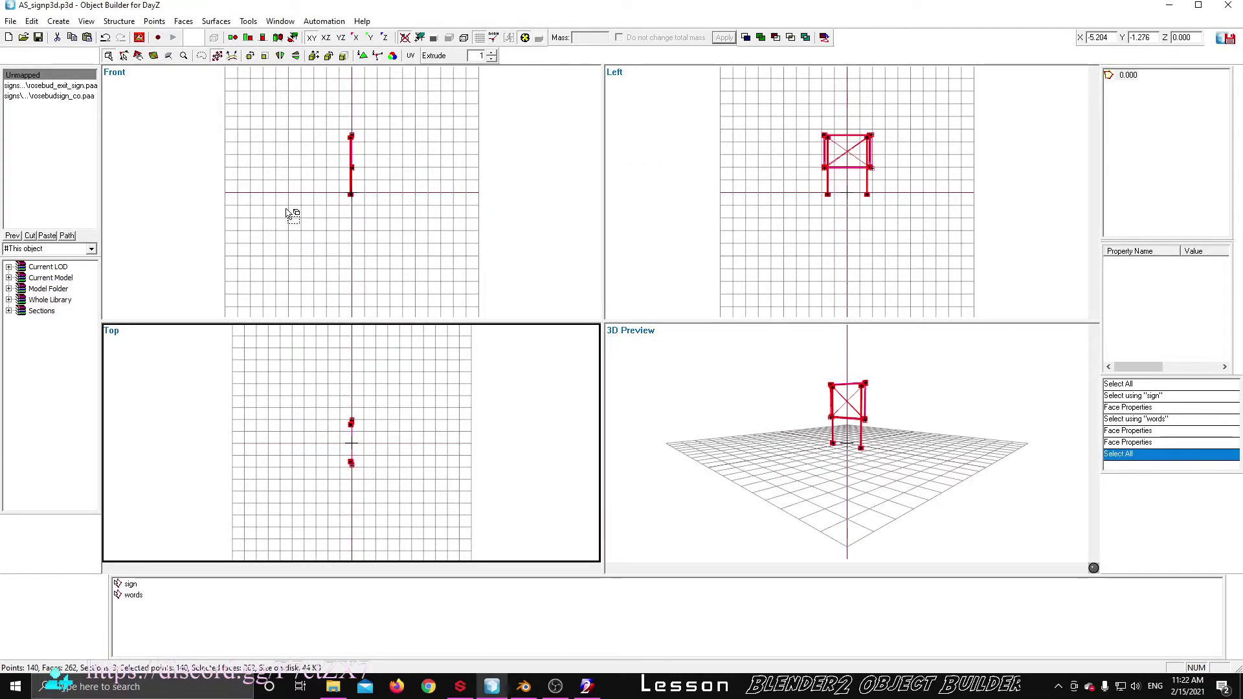
{"action": "right_click", "coordinate": [138, 39]}
{"action": "left_click", "coordinate": [158, 40]}
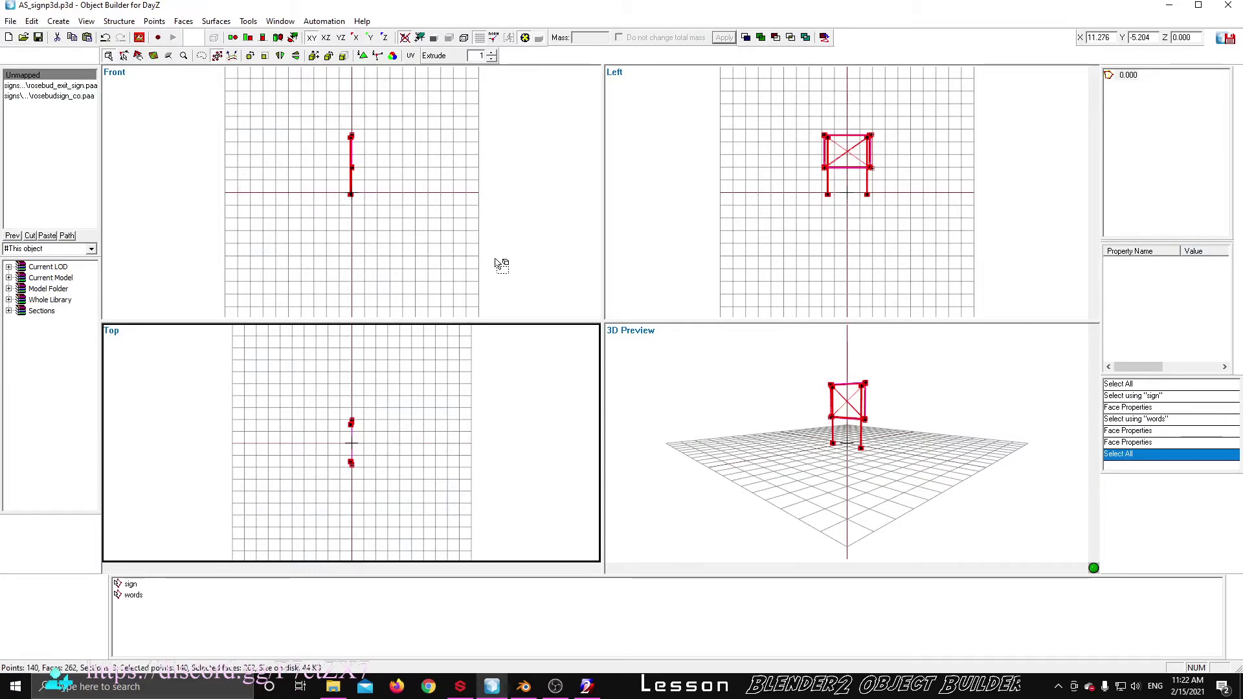
{"action": "left_click", "coordinate": [524, 686]}
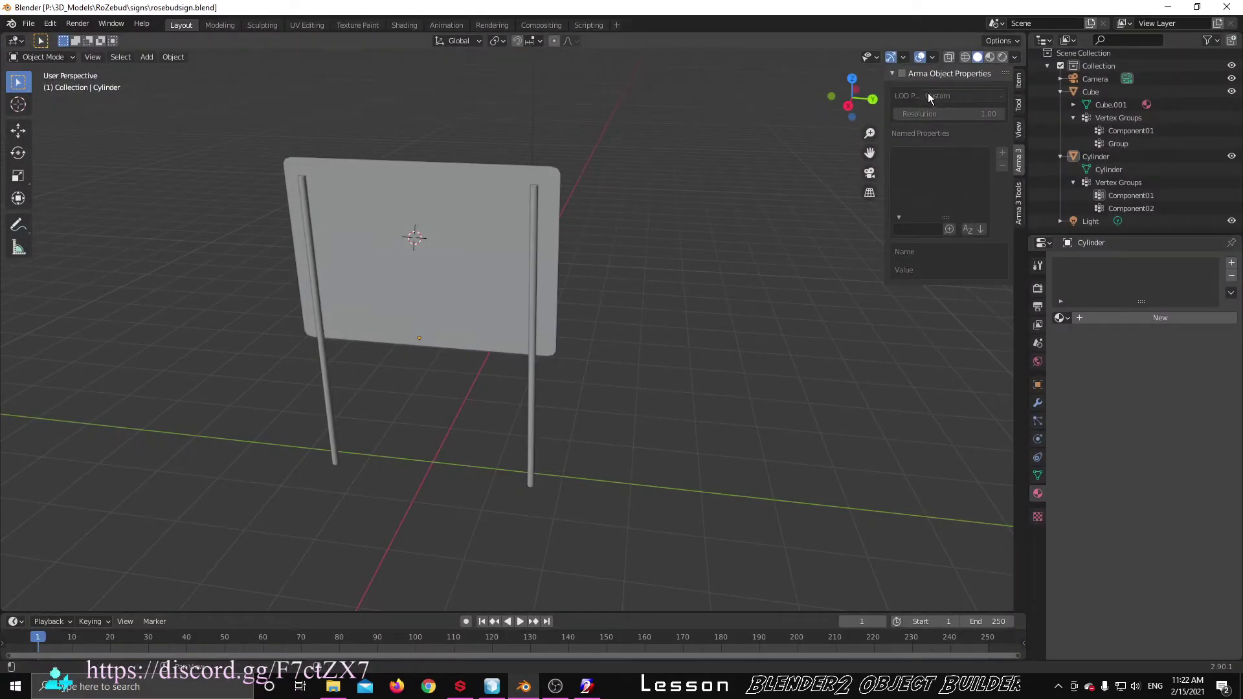
Select the Cube sign board and check its Arma LOD type options before minimizing Blender
{"action": "left_click", "coordinate": [1091, 92]}
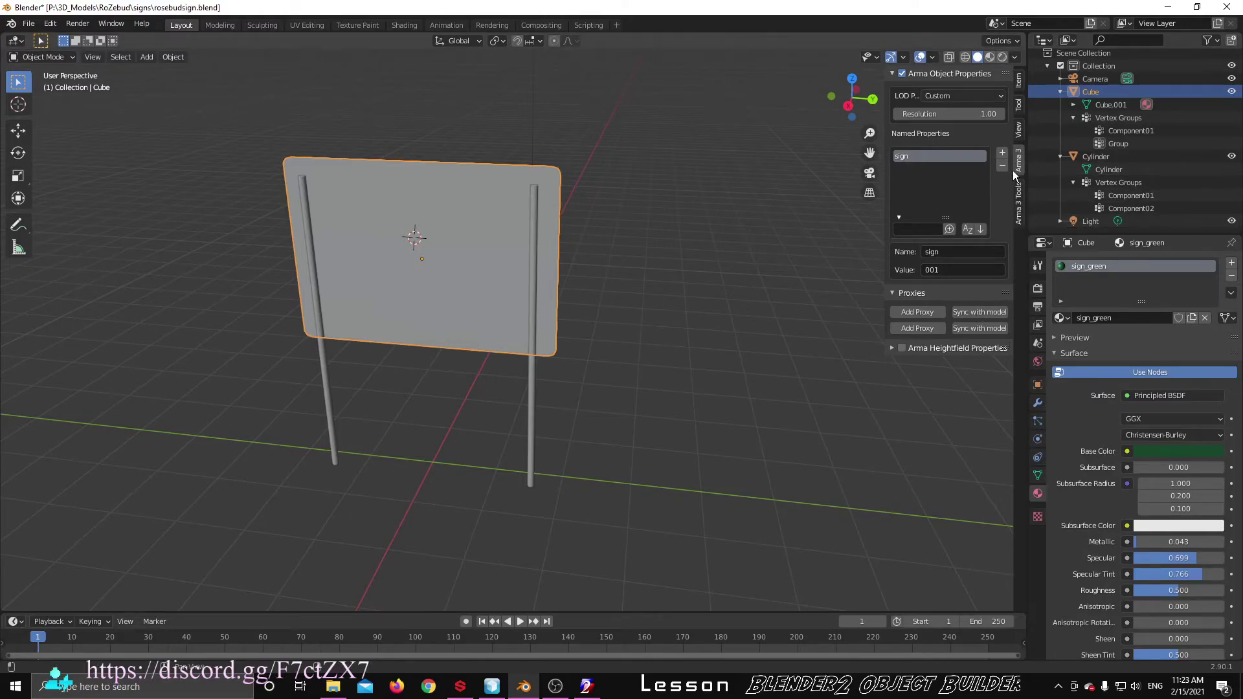
{"action": "left_click", "coordinate": [999, 98]}
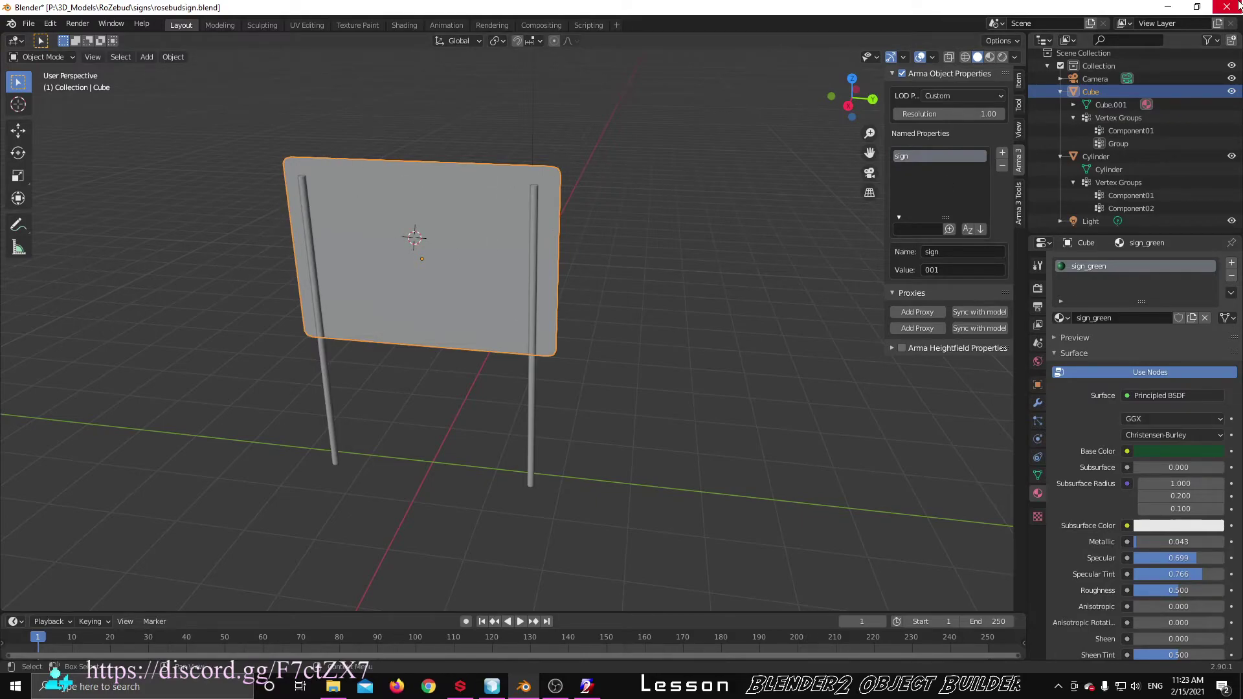
{"action": "left_click", "coordinate": [1168, 7]}
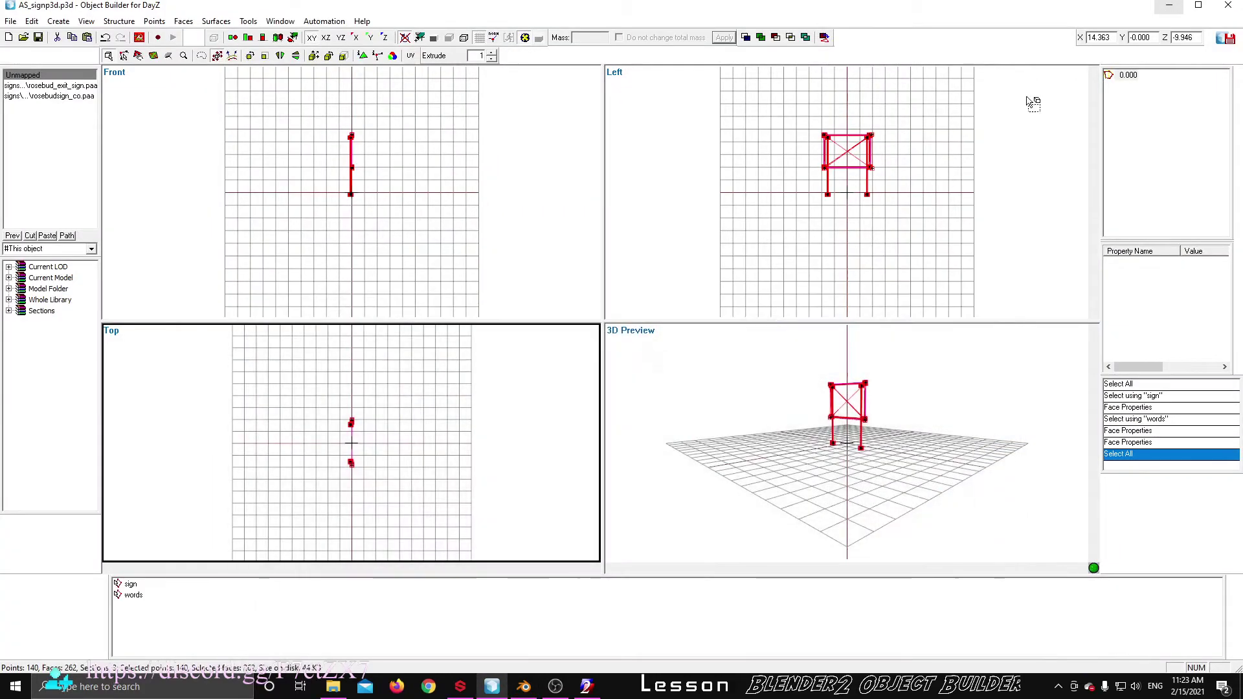